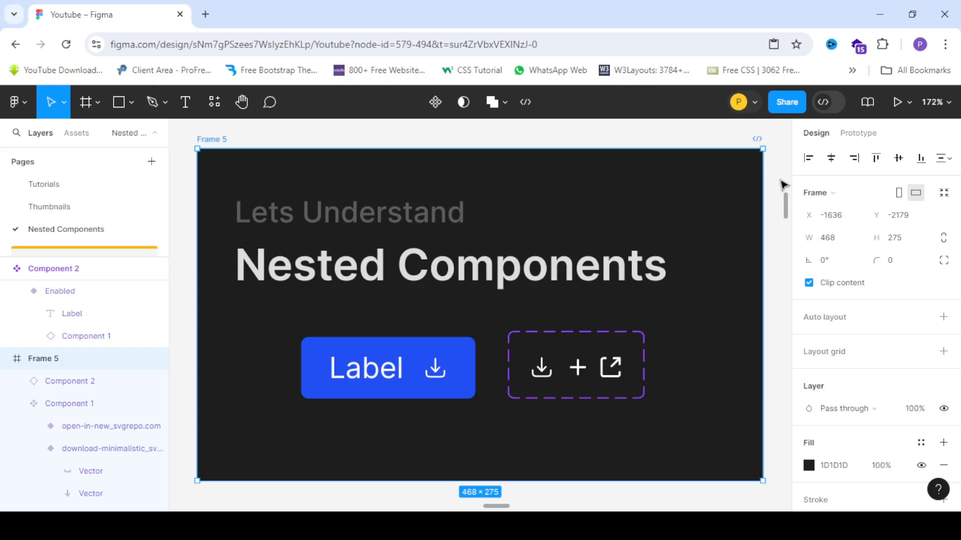
- Switch the button instance's Property 1 to Disabled and then back to Enabled
left_click(364, 370)
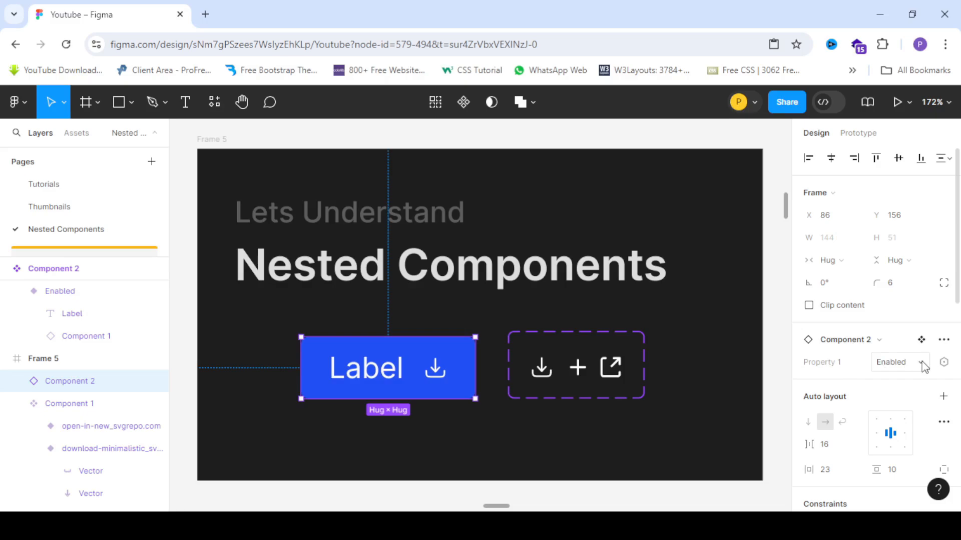
scroll(923, 367, "down", 3)
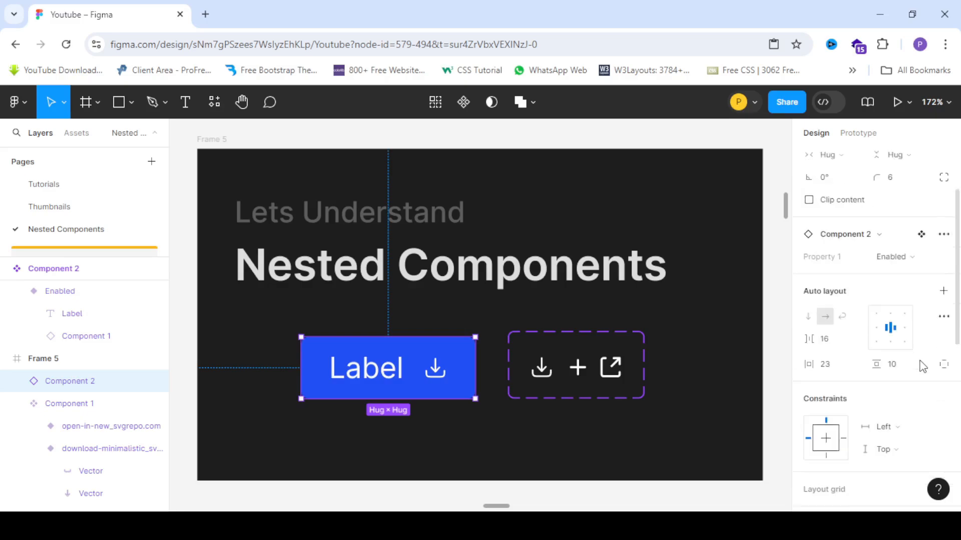
left_click(909, 248)
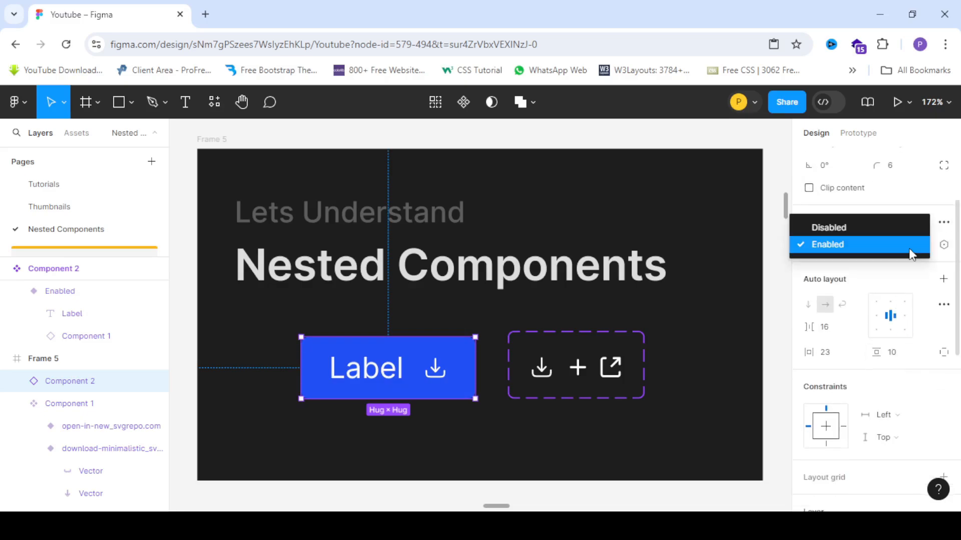
left_click(849, 232)
left_click(882, 247)
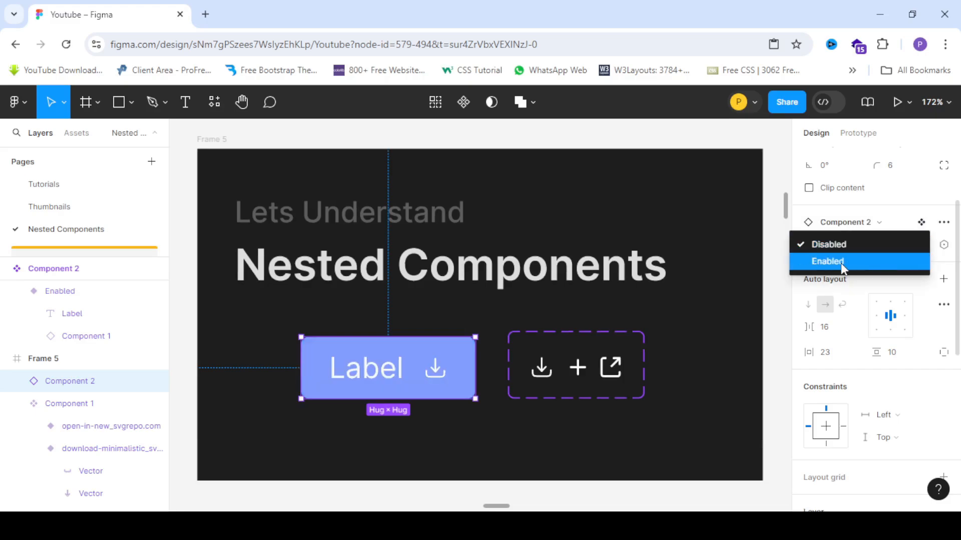
left_click(841, 264)
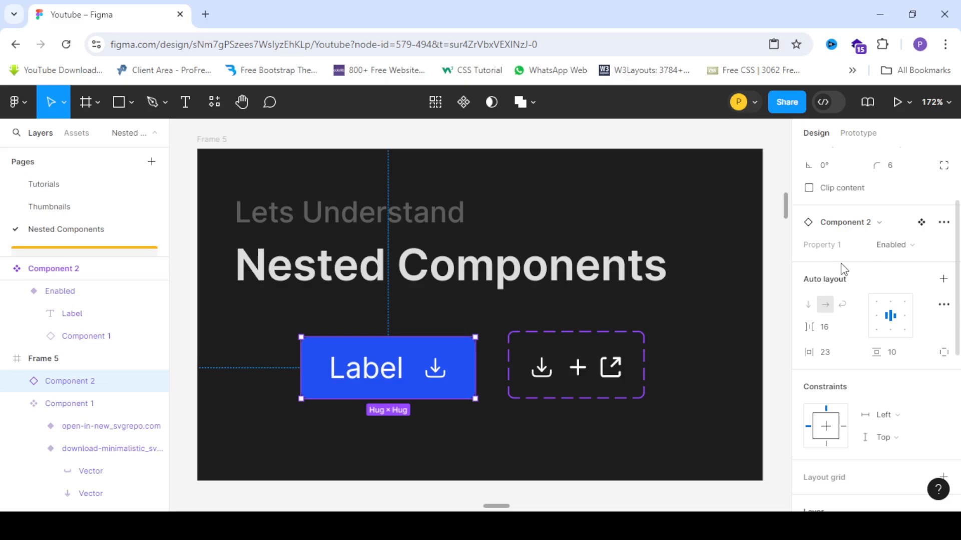
- Select the nested icon instance inside the button and swap its Property 1 to open-in-new_svgrepo.com
double_click(436, 370)
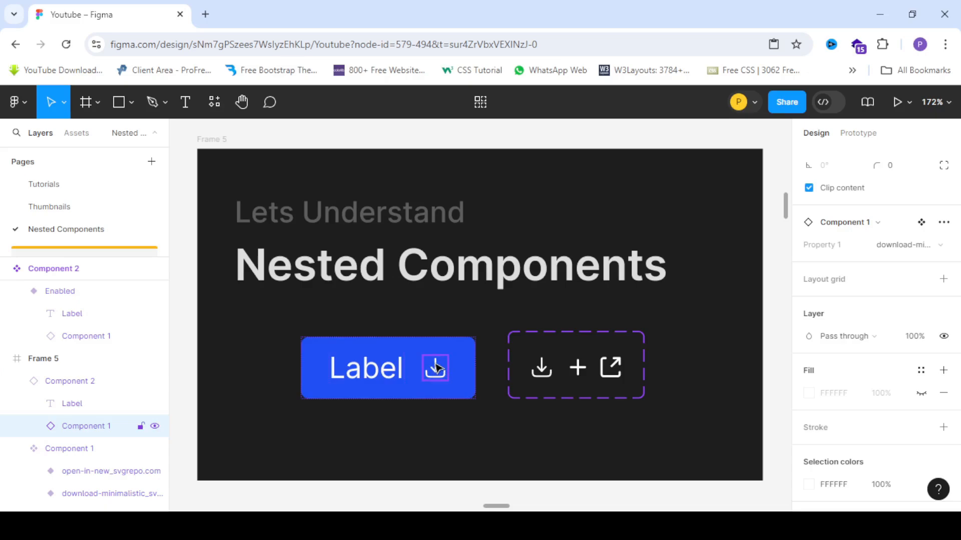
left_click(898, 246)
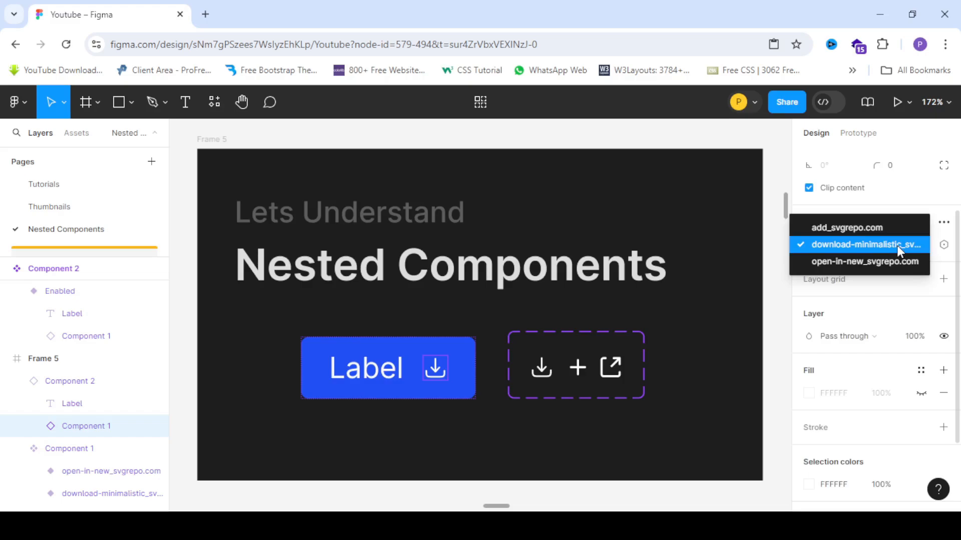
left_click(878, 261)
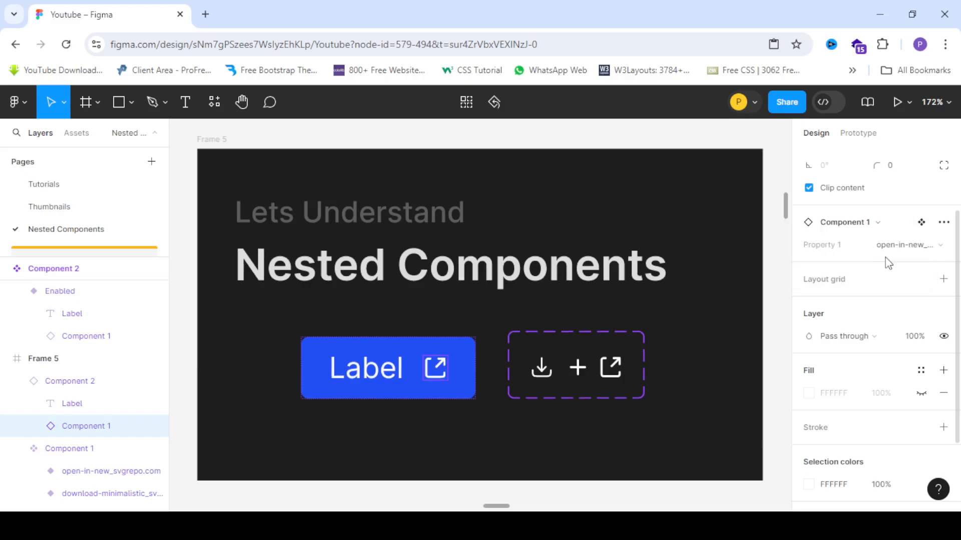
- Cycle the nested icon through add_svgrepo.com and download-minimalistic, ending on open-in-new_svgrepo.com
left_click(896, 249)
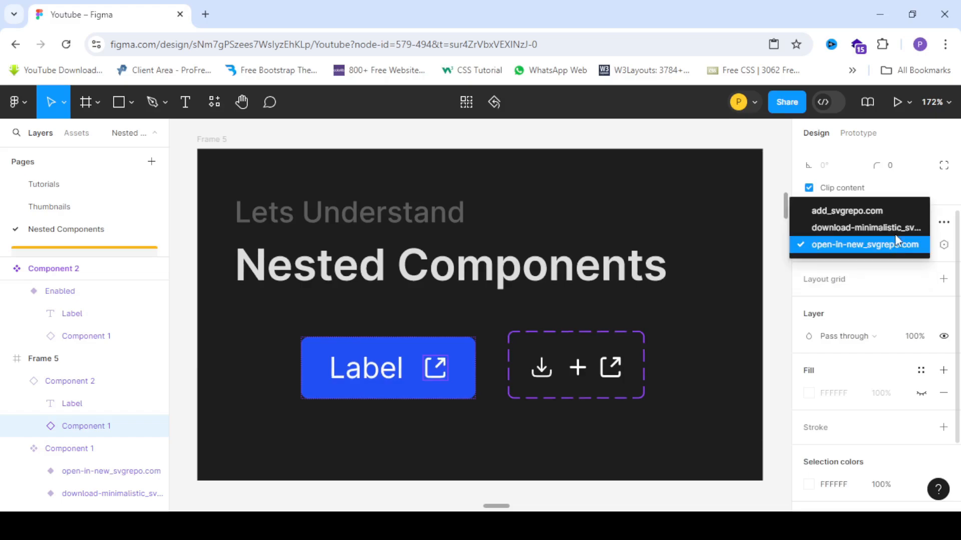
left_click(894, 215)
left_click(898, 247)
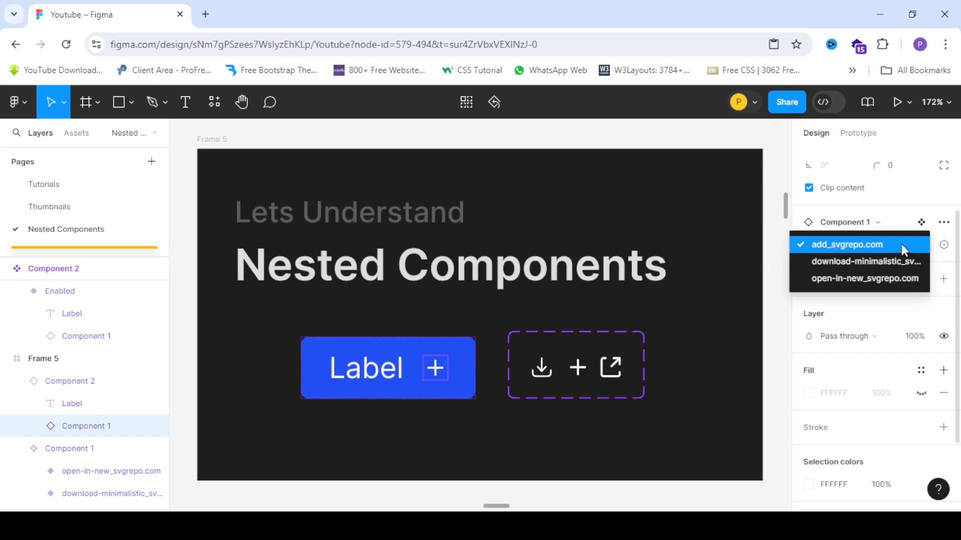
left_click(899, 260)
left_click(898, 248)
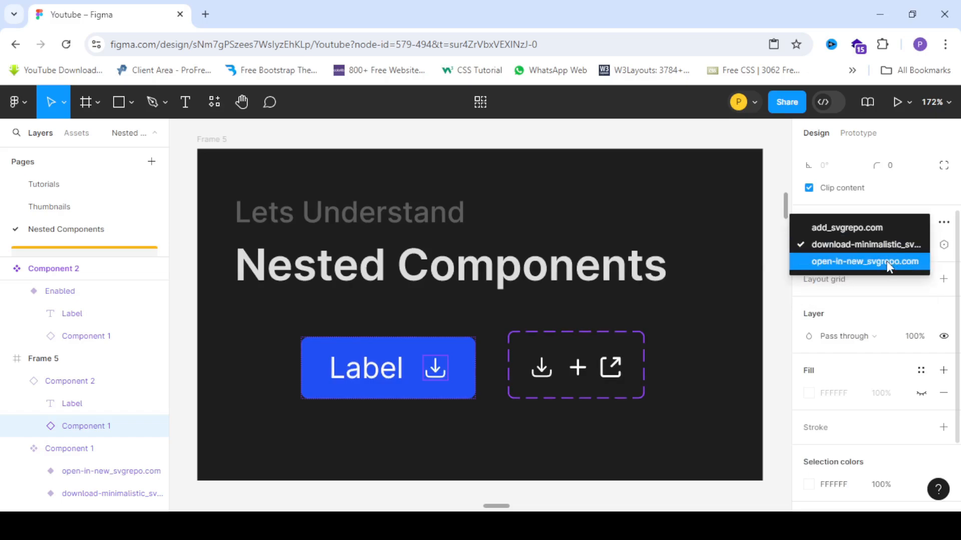
left_click(886, 261)
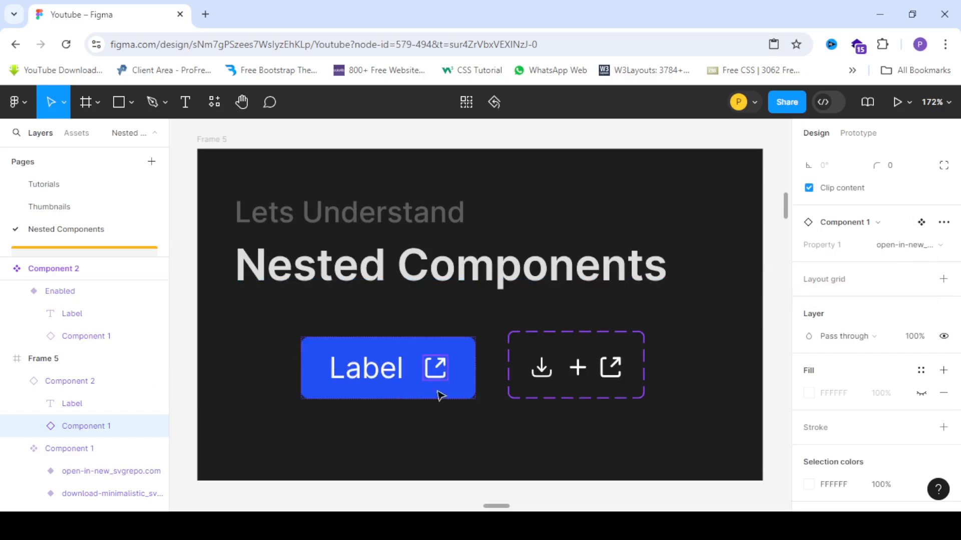
- Select the three icon frames beside the frame and scale them with the Scale tool to about 18 × 18 px each
scroll(344, 390, "up", 2)
scroll(428, 312, "down", 2)
scroll(389, 324, "up", 2)
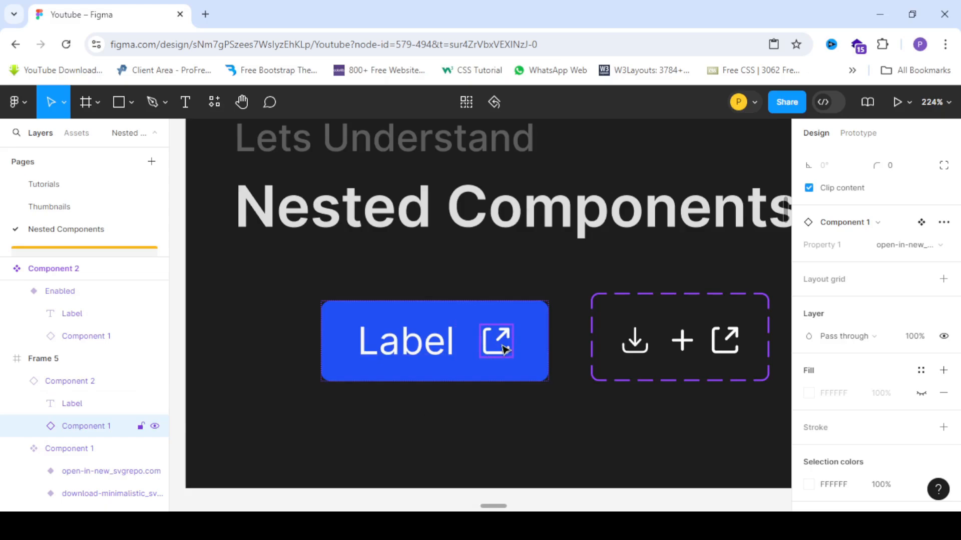
scroll(230, 265, "down", 5)
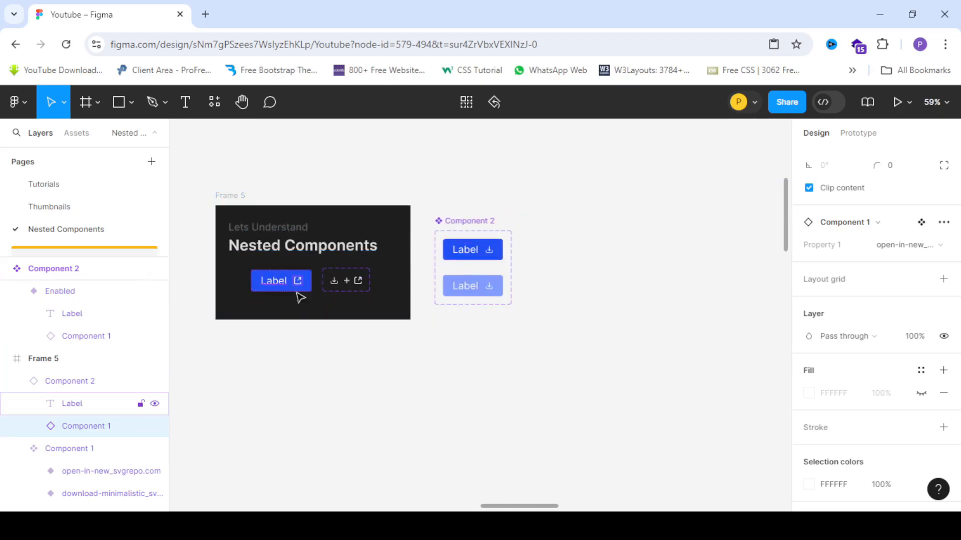
scroll(548, 257, "up", 4)
scroll(380, 255, "down", 5)
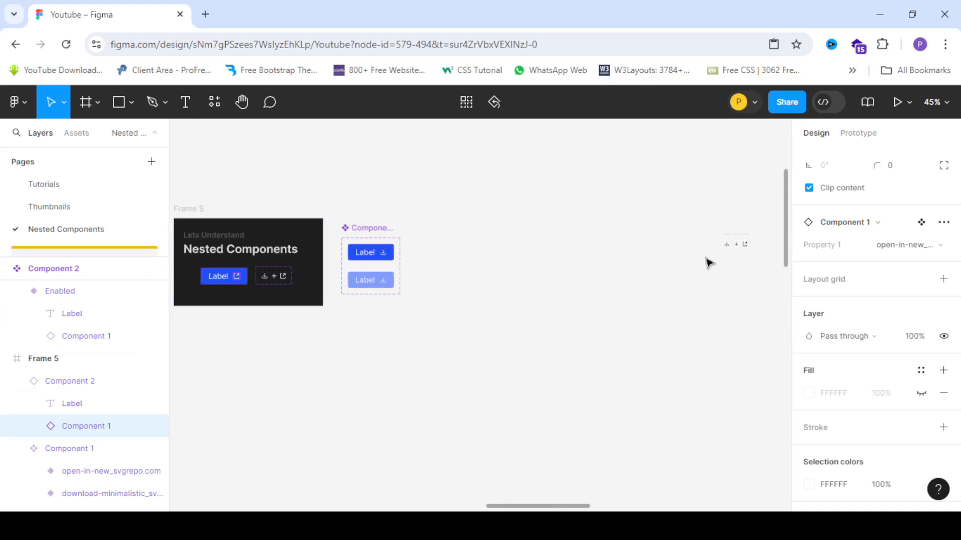
scroll(779, 238, "up", 1)
scroll(780, 239, "up", 4)
scroll(489, 231, "down", 2)
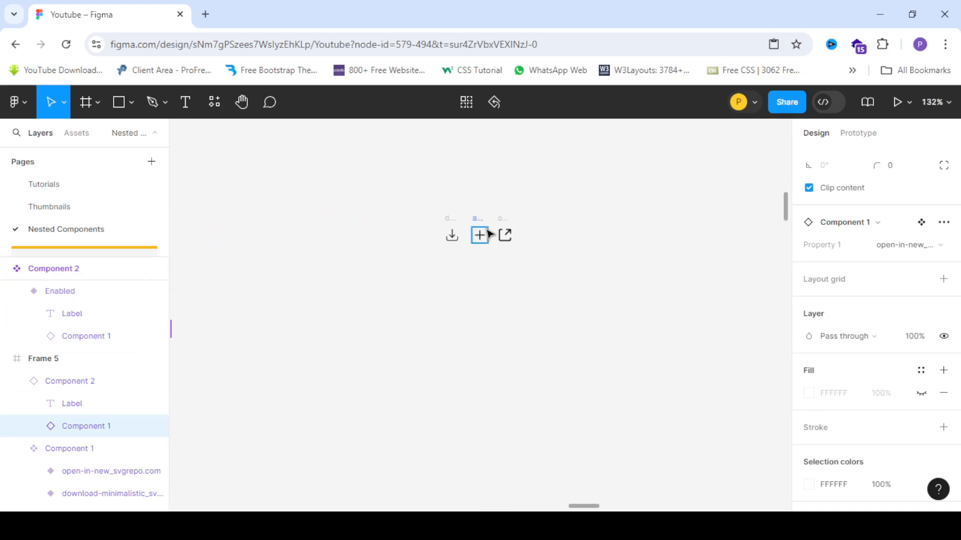
scroll(488, 231, "up", 3)
scroll(380, 220, "up", 3)
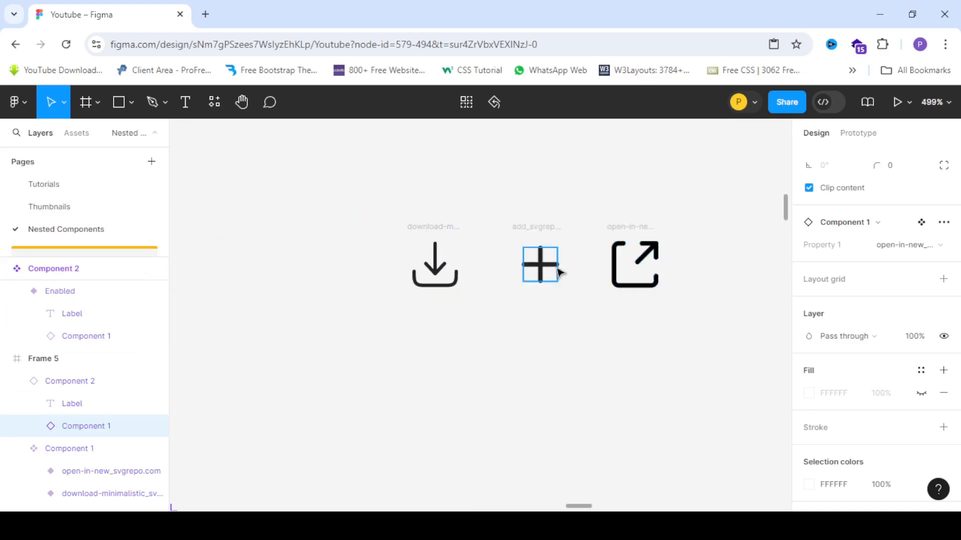
scroll(545, 263, "up", 3)
scroll(307, 214, "down", 3)
scroll(343, 195, "up", 3)
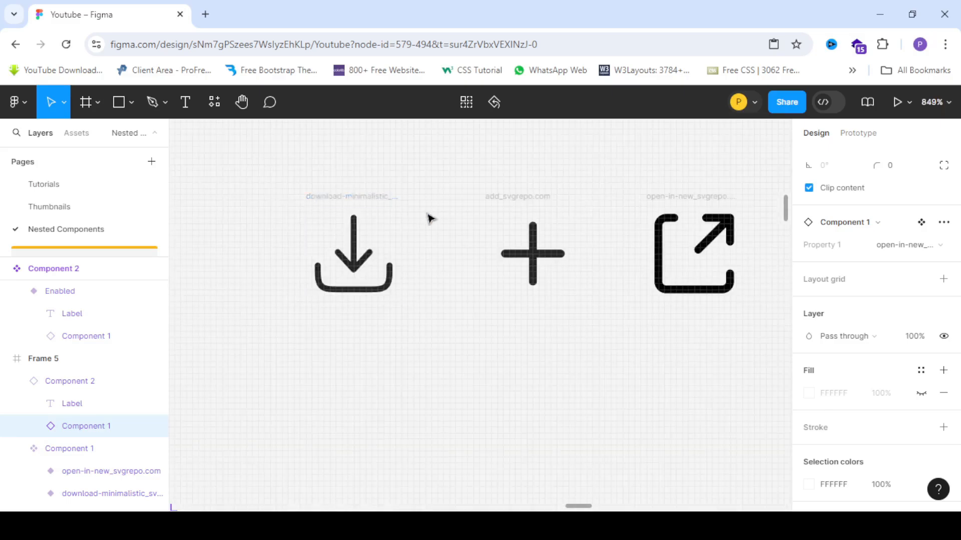
scroll(375, 213, "down", 1)
left_click(400, 203)
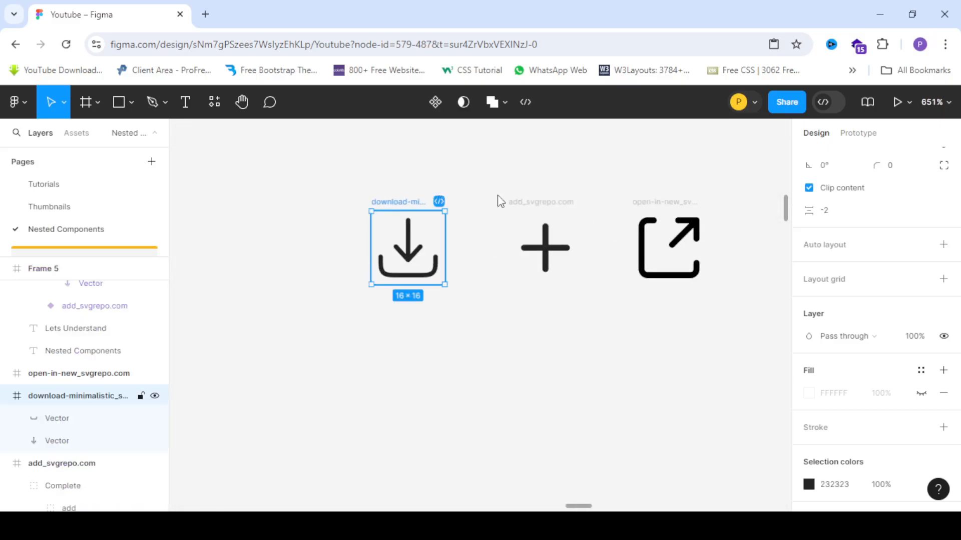
left_click(530, 203, "shift")
left_click(640, 206, "shift")
scroll(529, 287, "up", 3)
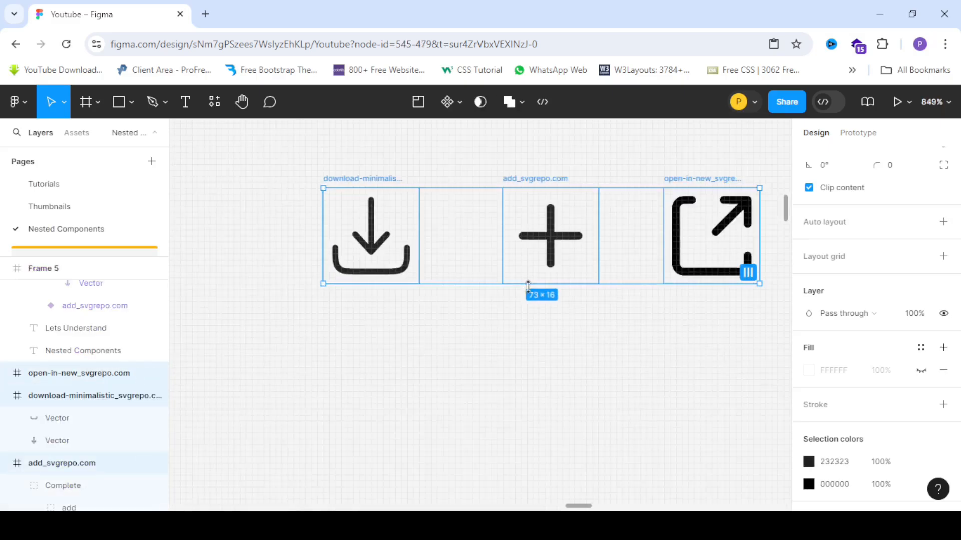
key("k")
left_click_drag(551, 284, 546, 299)
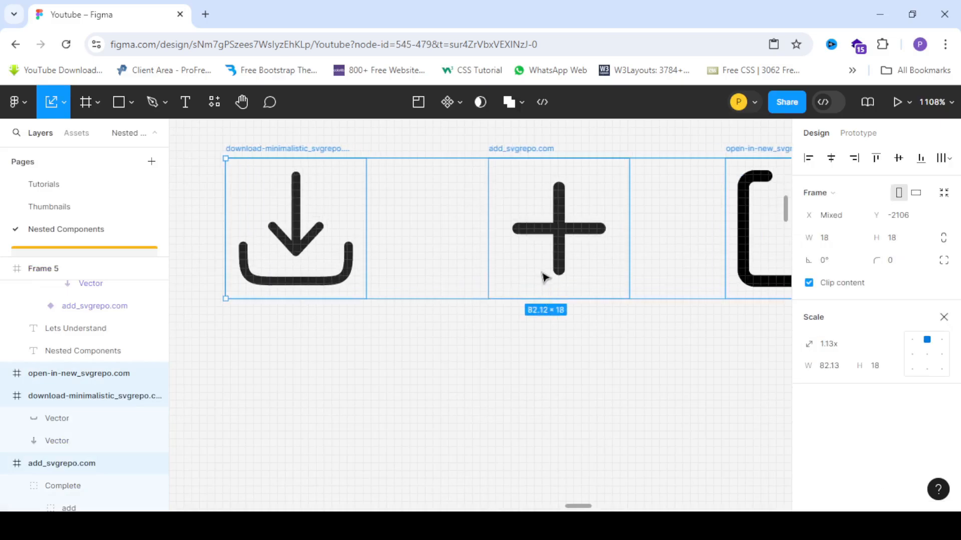
scroll(545, 277, "down", 5)
left_click(494, 337)
left_click(456, 217)
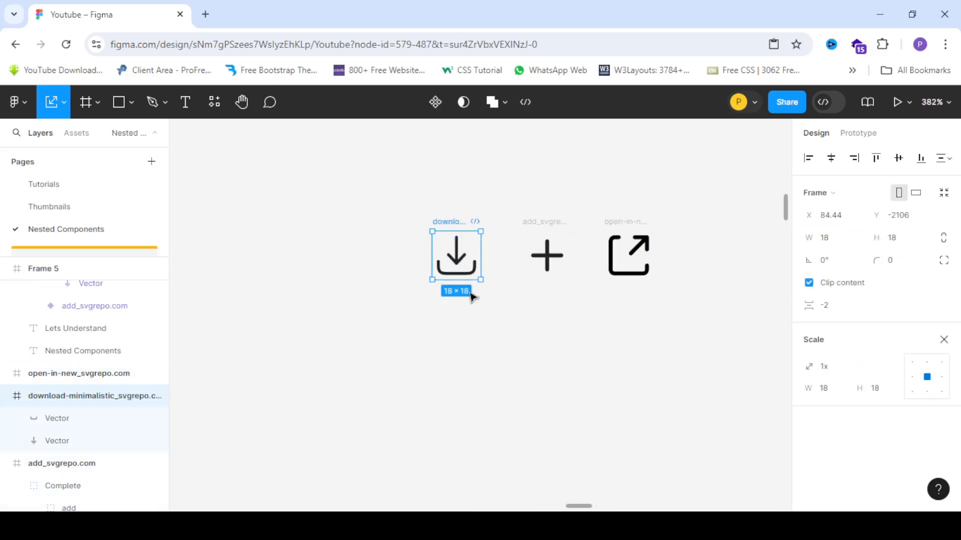
- Scale the three icon frames again to about 19 × 19 px each
scroll(473, 297, "up", 2)
left_click(564, 204, "shift")
left_click(661, 204, "shift")
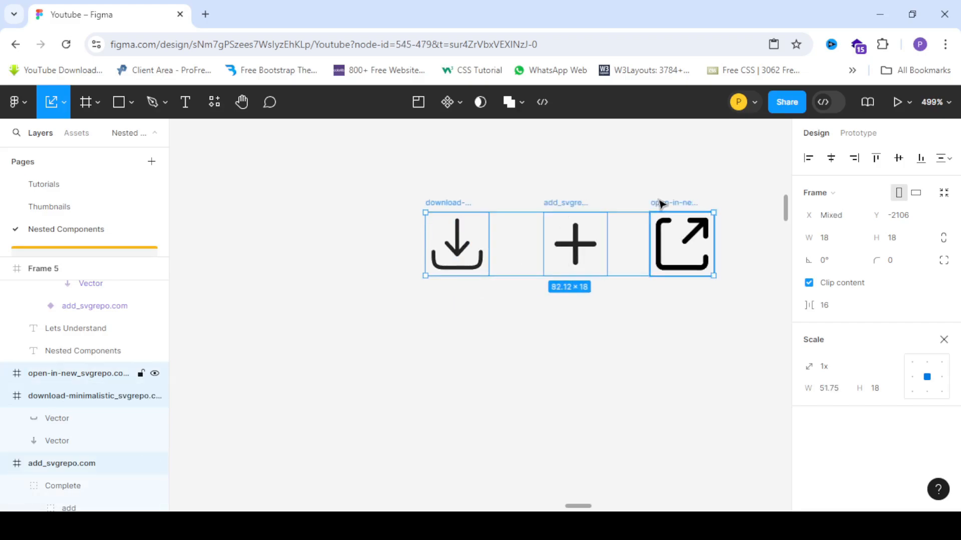
scroll(550, 295, "up", 3)
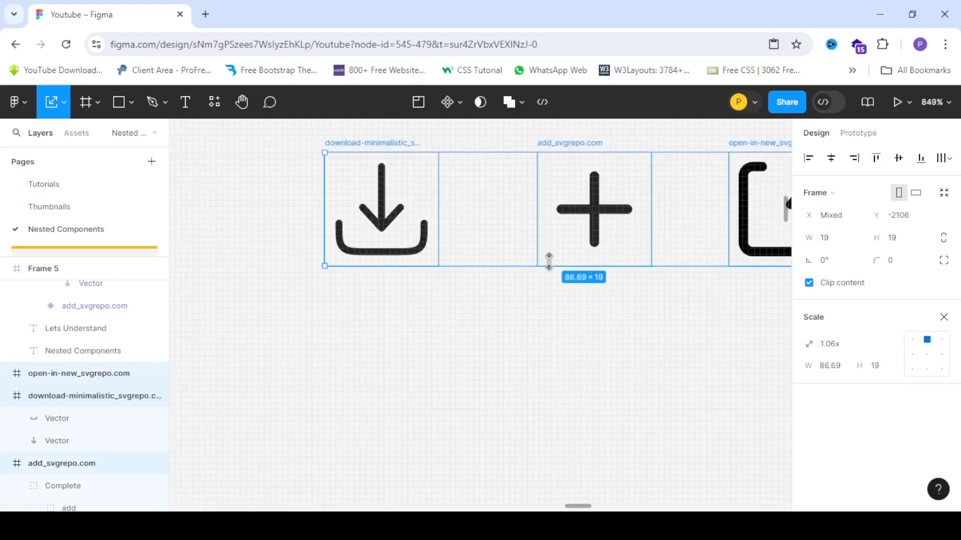
scroll(549, 261, "down", 5)
left_click(519, 311)
left_click(443, 200)
left_click(549, 290)
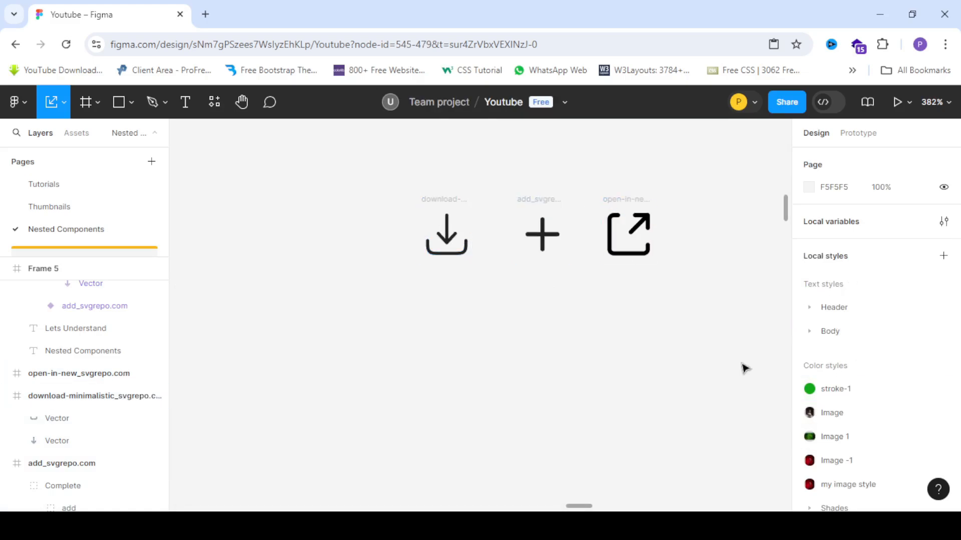
- Rename the three icon frames Download, Add and Open
double_click(444, 200)
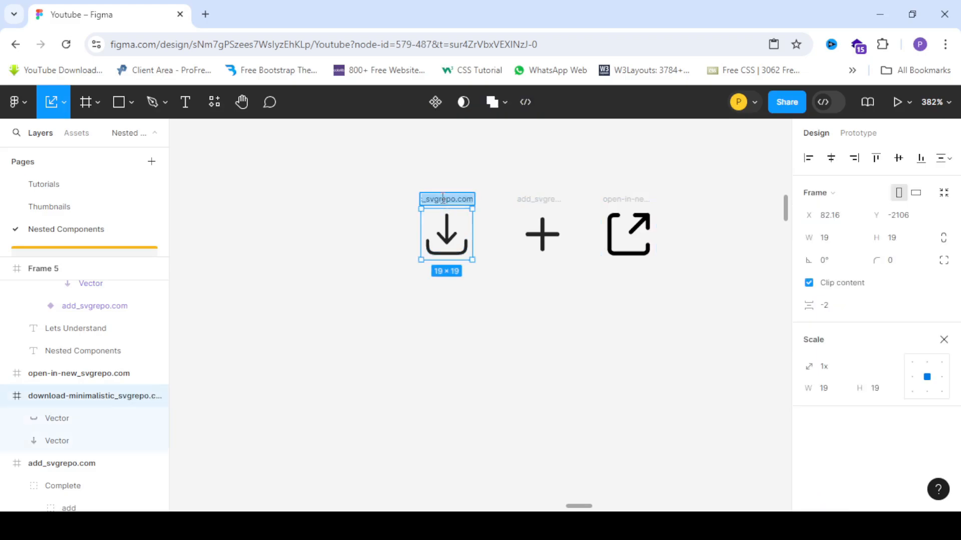
type("Download")
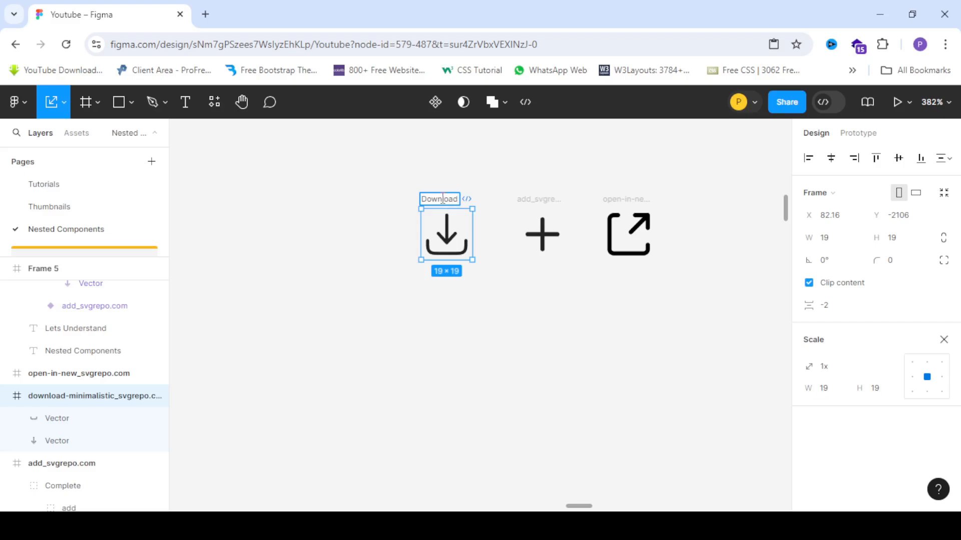
double_click(543, 200)
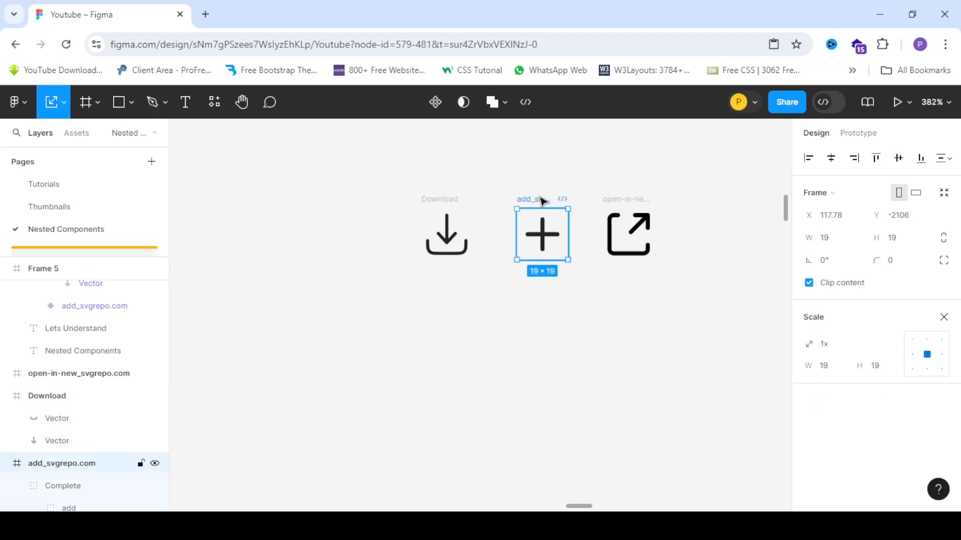
type("Add")
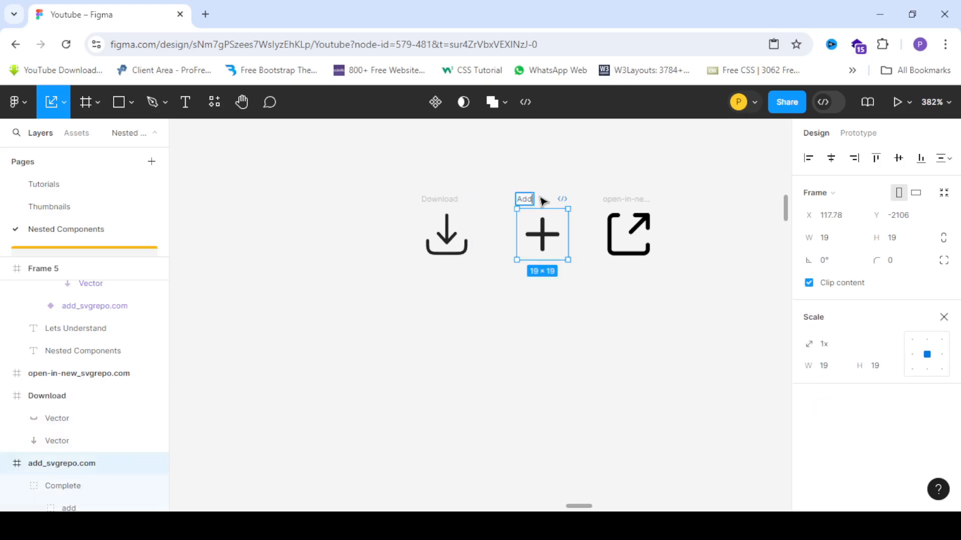
double_click(636, 199)
type("o")
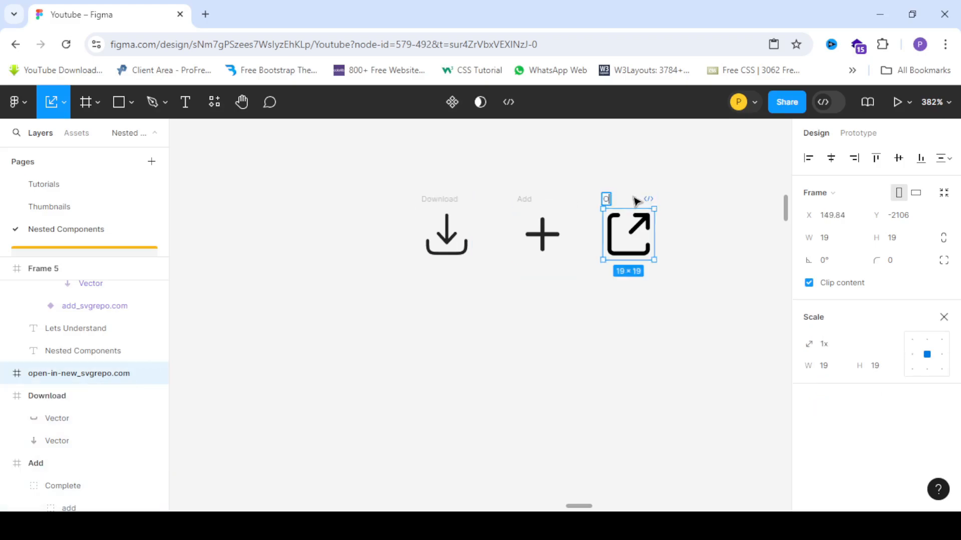
left_click(605, 175)
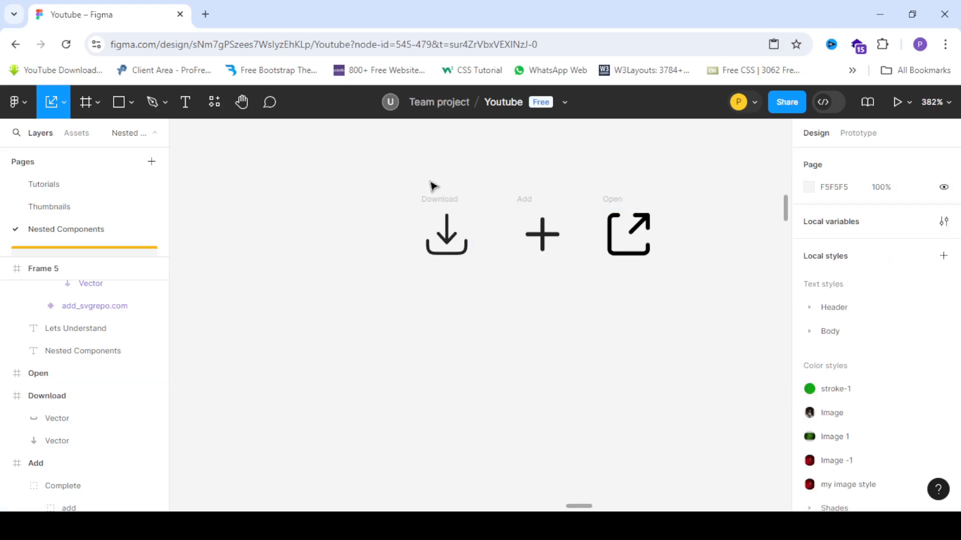
- Create a text layer reading "Label" on the canvas near the icons
scroll(433, 187, "down", 5)
scroll(544, 213, "up", 3)
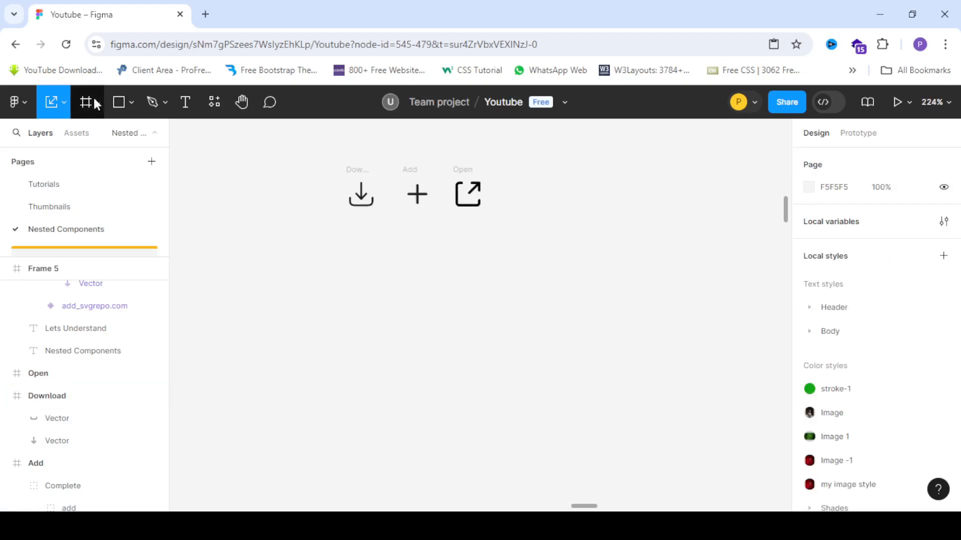
left_click(183, 102)
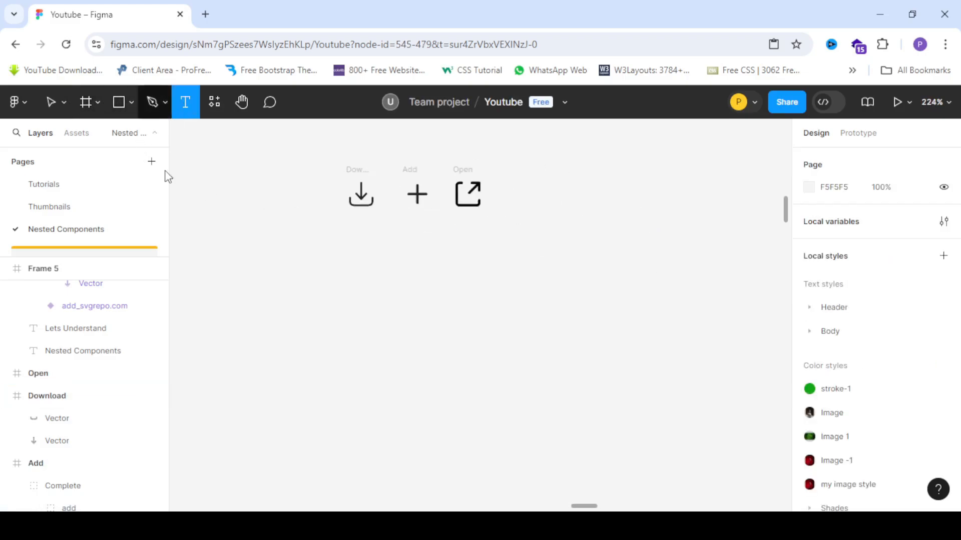
scroll(631, 184, "down", 5, "ctrl")
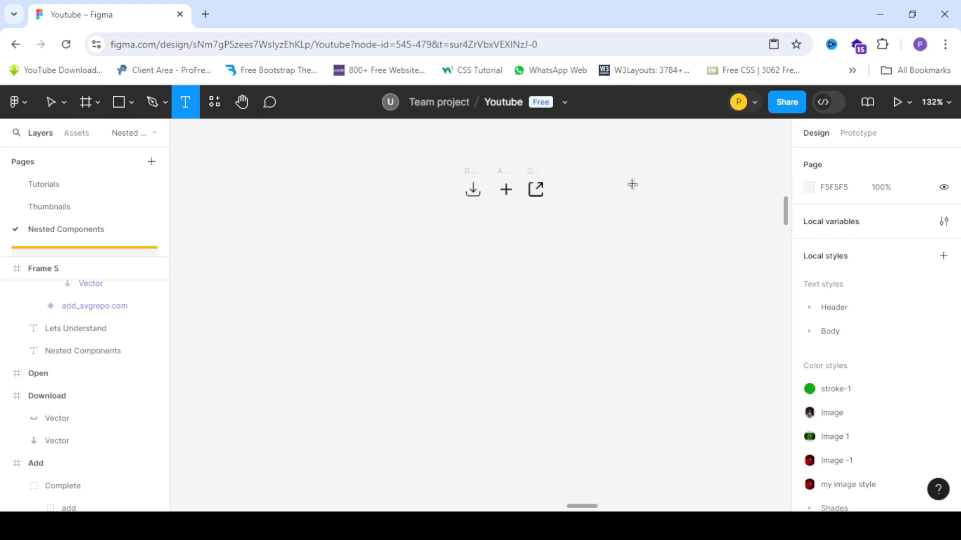
scroll(310, 169, "up", 5, "ctrl")
scroll(313, 203, "up", 2, "ctrl")
scroll(341, 187, "down", 4, "ctrl")
left_click(377, 206)
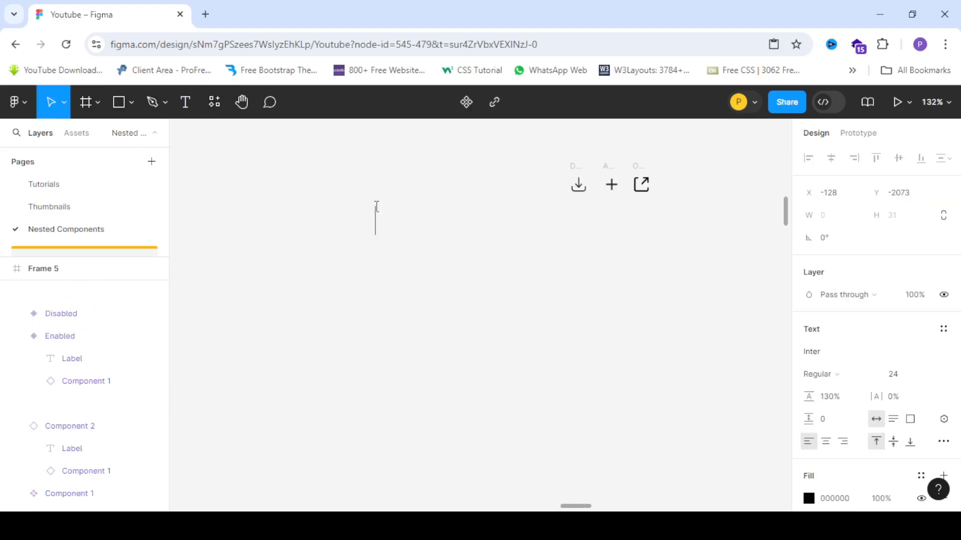
type("Label")
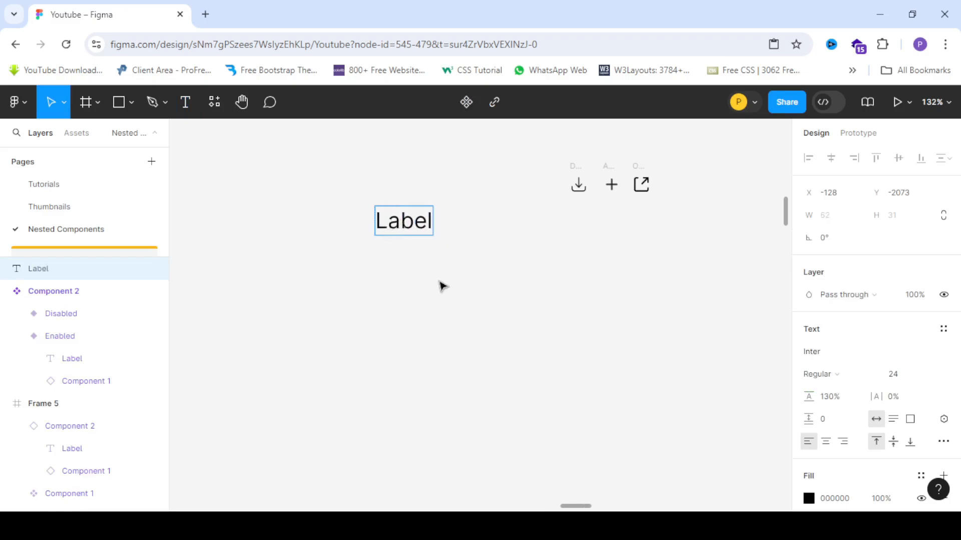
key("Escape")
- Wrap the Label text in an auto layout frame and reposition it
left_click_drag(400, 230, 382, 221)
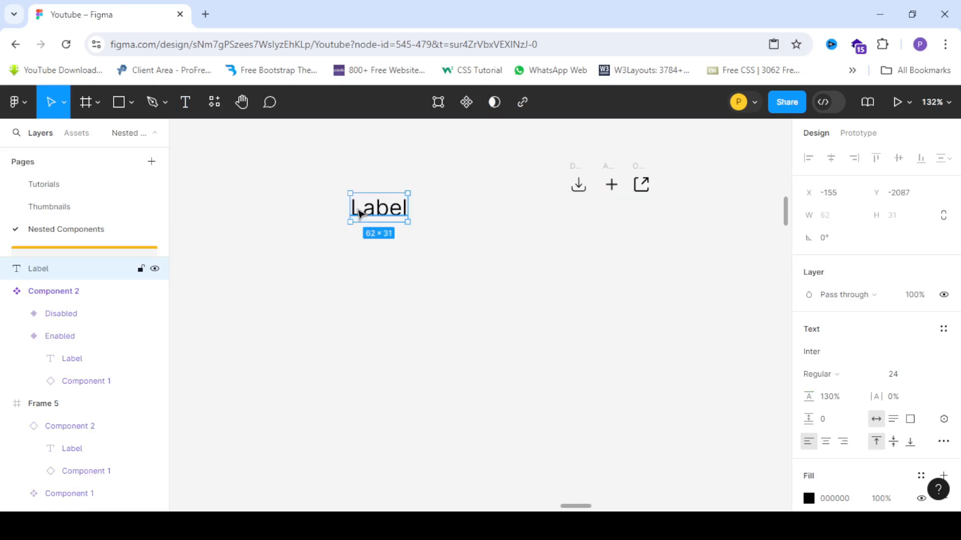
scroll(359, 210, "up", 3)
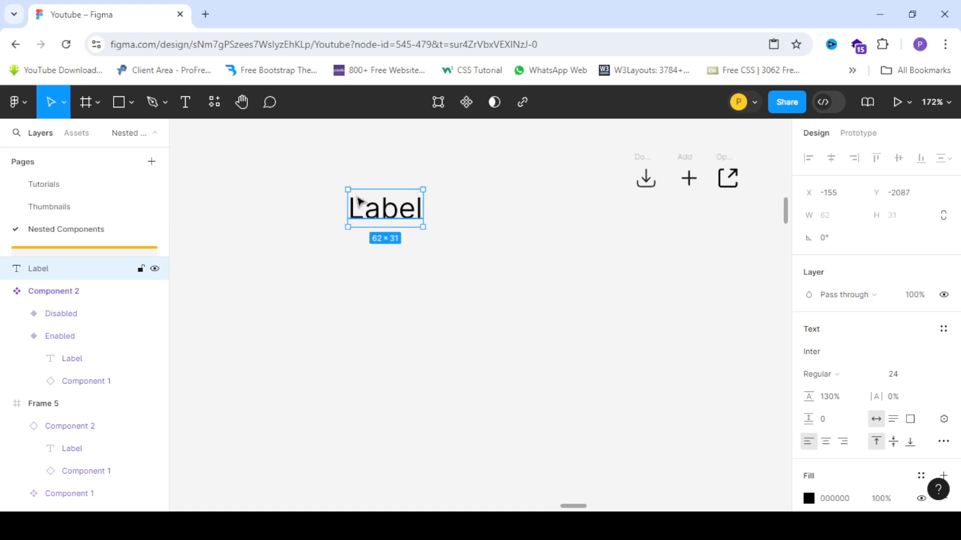
key("shift+a")
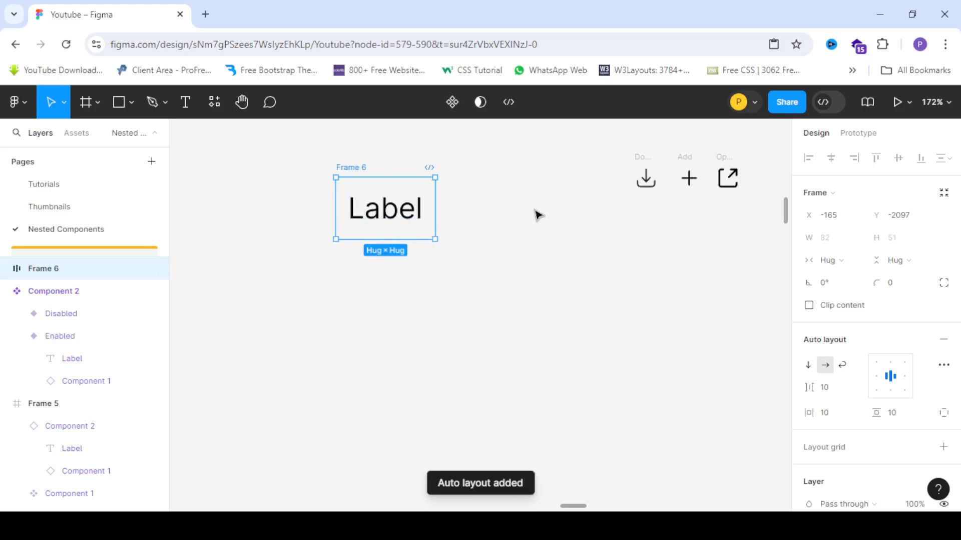
left_click_drag(360, 167, 383, 175)
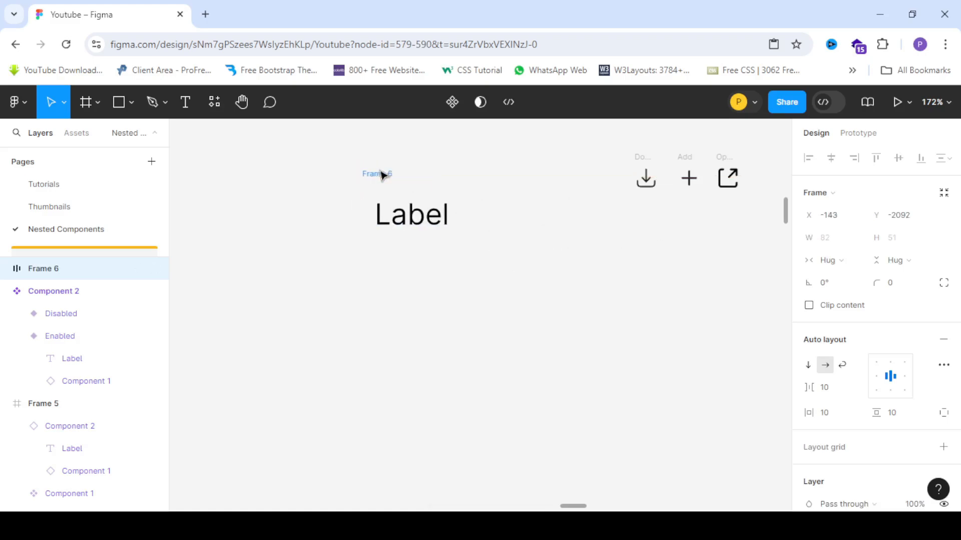
- Add a fill to the new frame and sample the blue 2150F5 from the existing button with the eyedropper
scroll(850, 390, "down", 3)
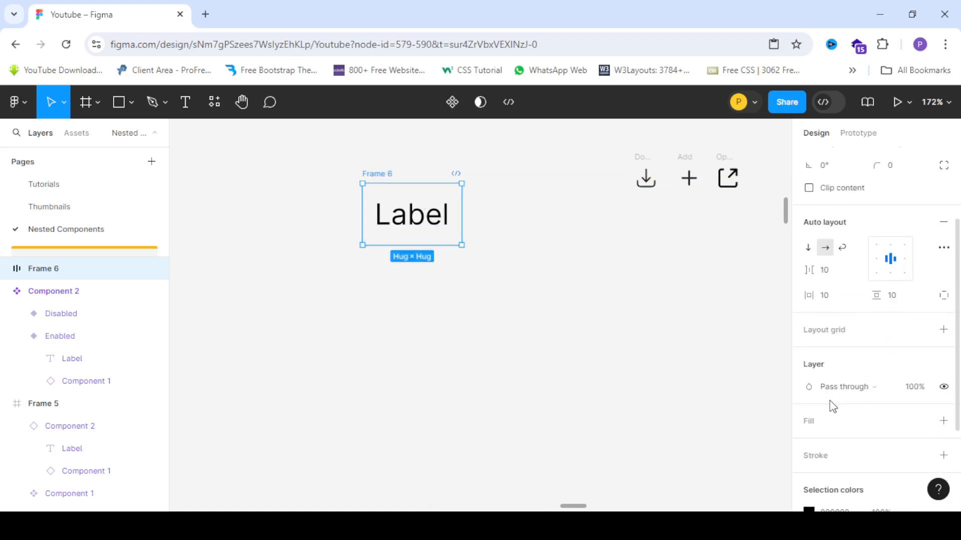
scroll(832, 405, "down", 3)
left_click(812, 308)
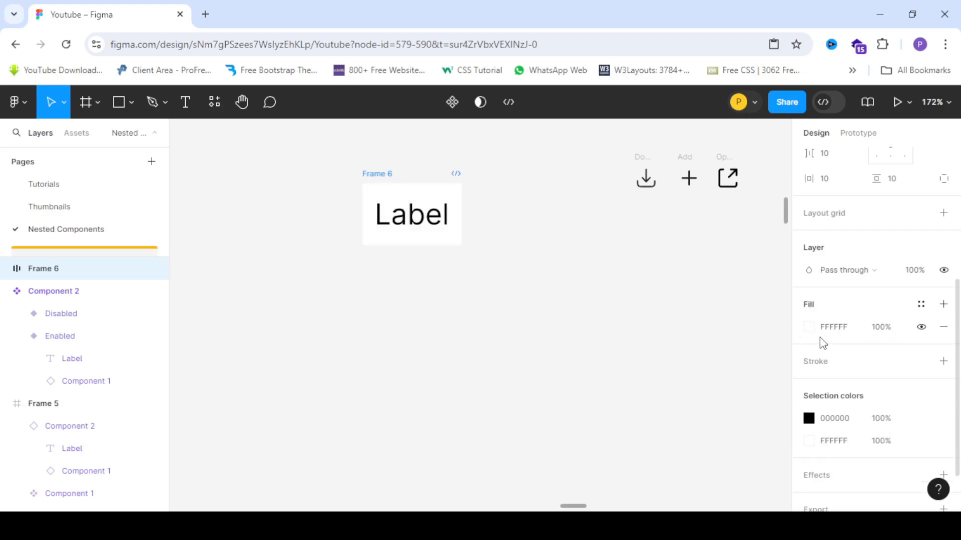
left_click(809, 327)
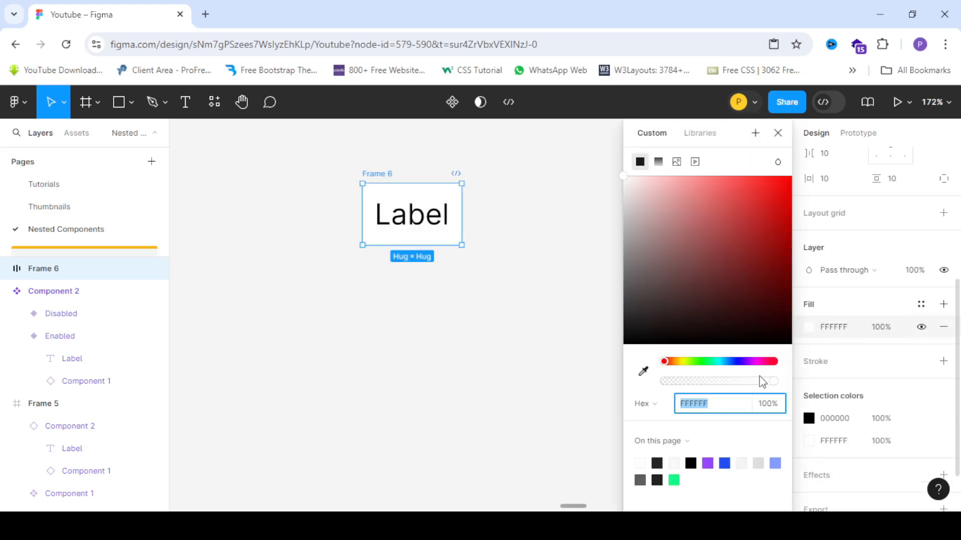
left_click(643, 372)
scroll(513, 190, "down", 5)
scroll(215, 184, "up", 5)
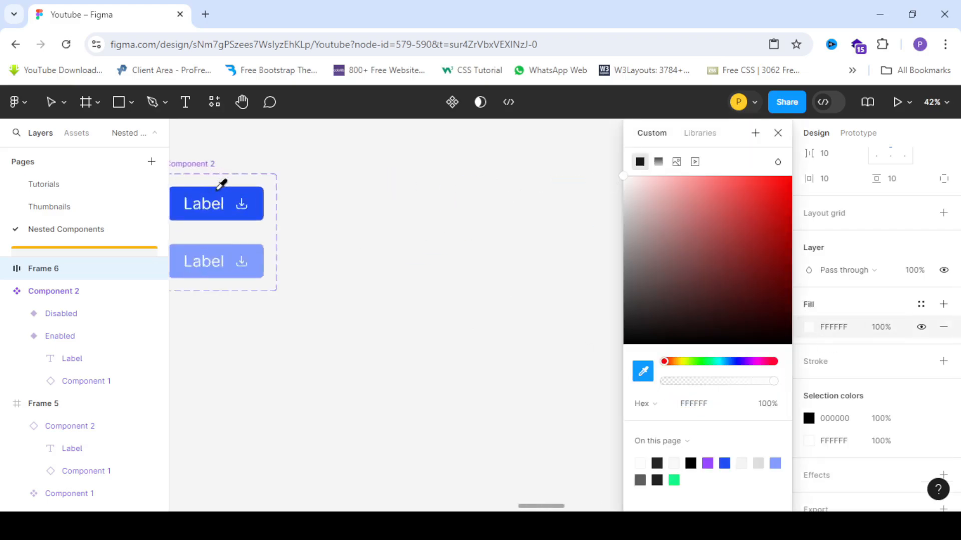
left_click(236, 198)
scroll(231, 196, "down", 6)
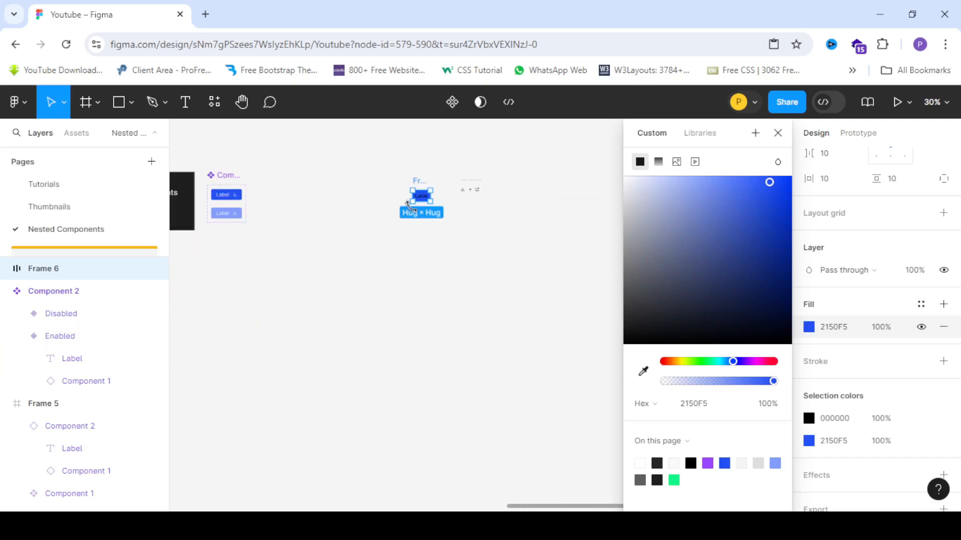
- Change the label text colour to white
scroll(421, 195, "up", 10)
left_click(447, 197)
scroll(880, 395, "down", 3)
left_click(809, 355)
left_click_drag(700, 239, 472, 220)
left_click(466, 316)
scroll(466, 316, "down", 3)
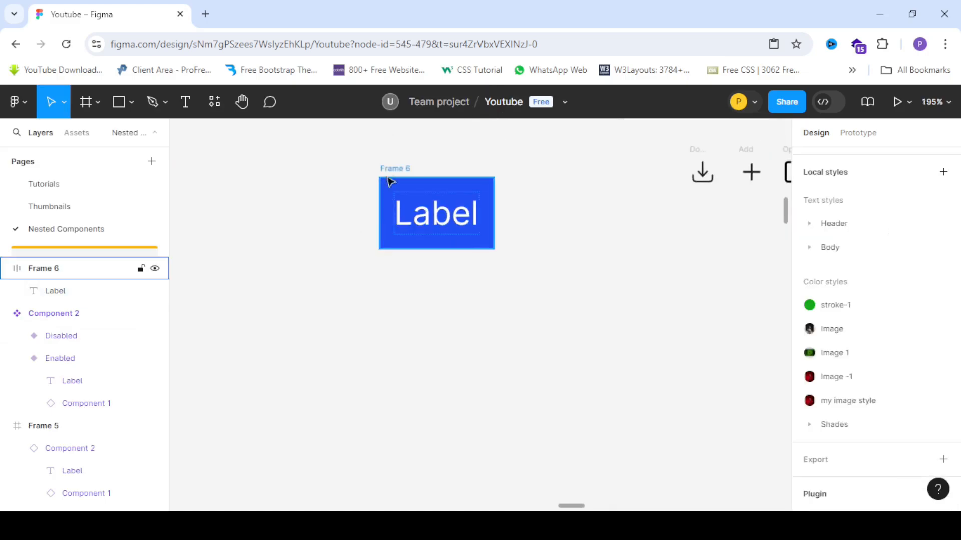
- Set the frame's horizontal padding to 27
left_click(386, 208)
scroll(869, 297, "up", 2)
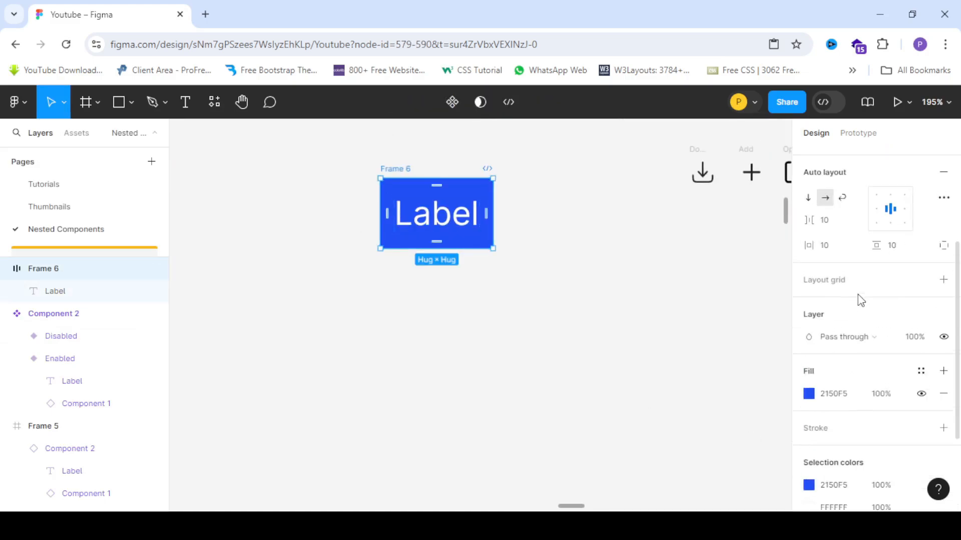
left_click_drag(803, 238, 826, 245)
left_click(583, 347)
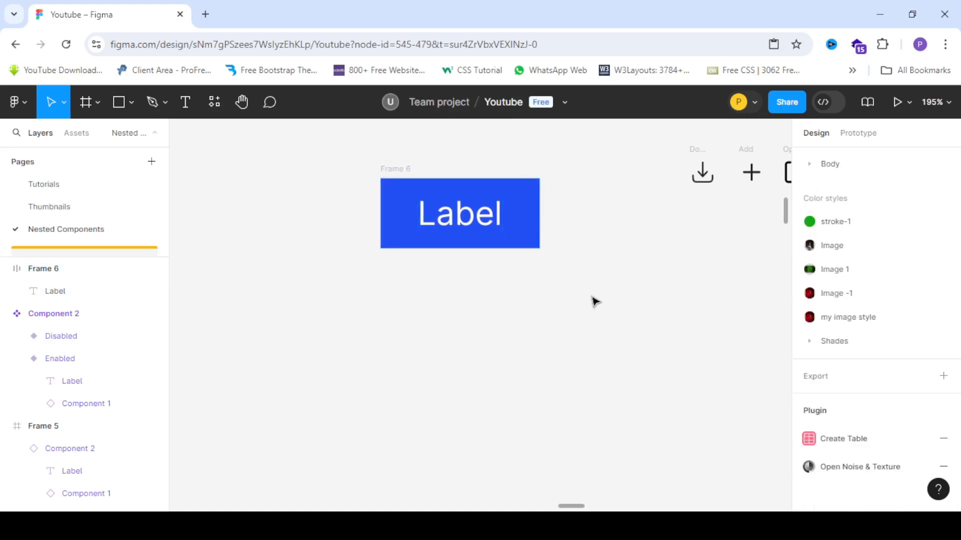
- Set the button frame's corner radius to 6
left_click(393, 172)
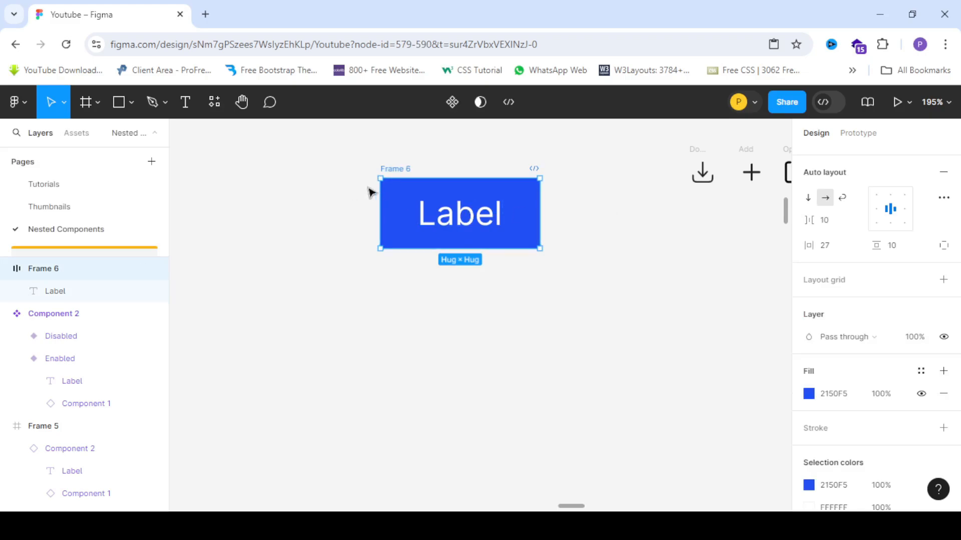
scroll(337, 217, "down", 5)
scroll(352, 220, "up", 3)
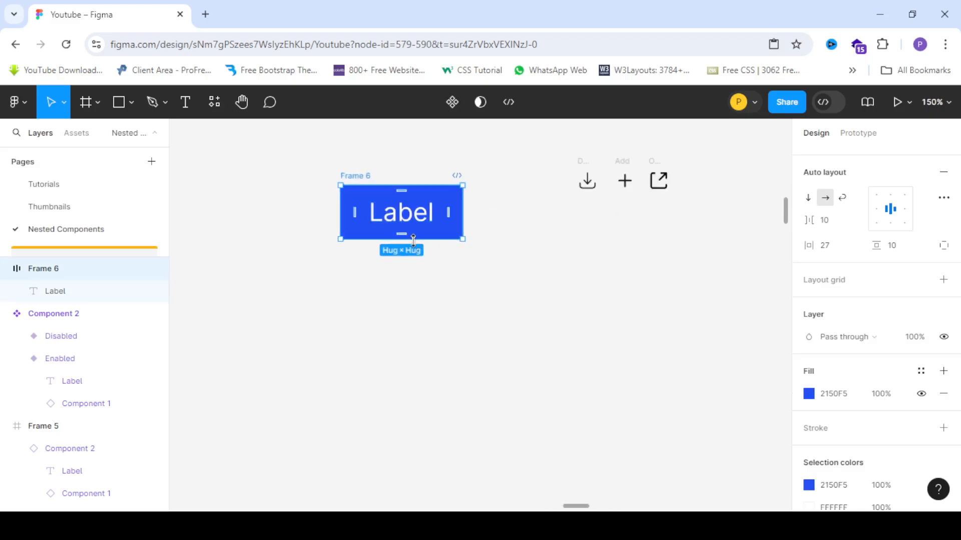
scroll(333, 197, "up", 4)
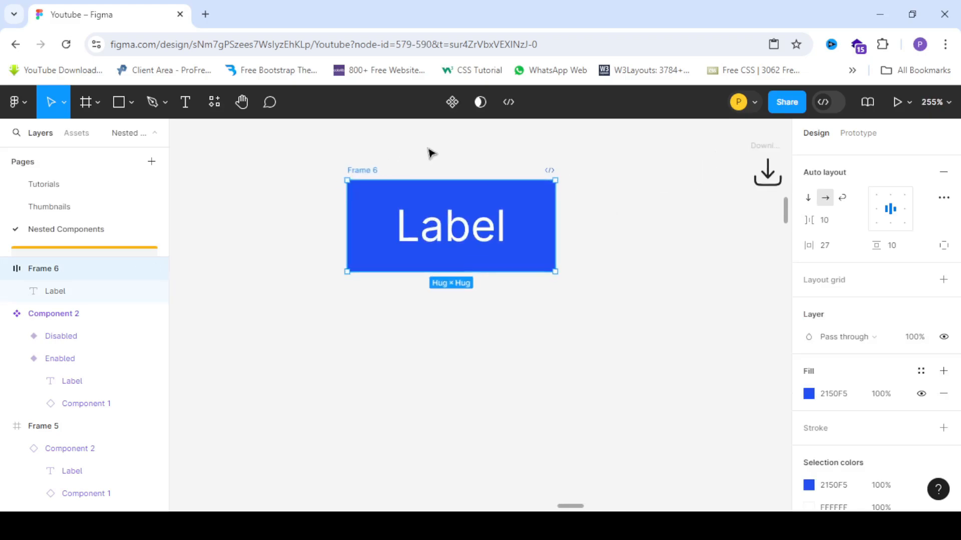
left_click_drag(958, 361, 958, 268)
left_click_drag(876, 281, 6, 288)
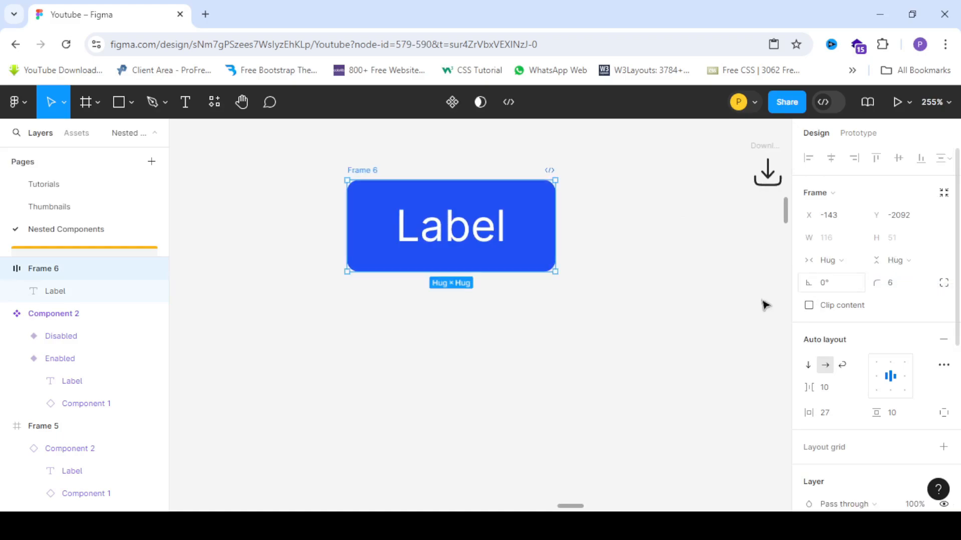
- Select the Download, Add and Open icon frames and combine them into a component set
scroll(251, 223, "down", 3)
scroll(315, 234, "up", 2)
scroll(279, 229, "up", 1)
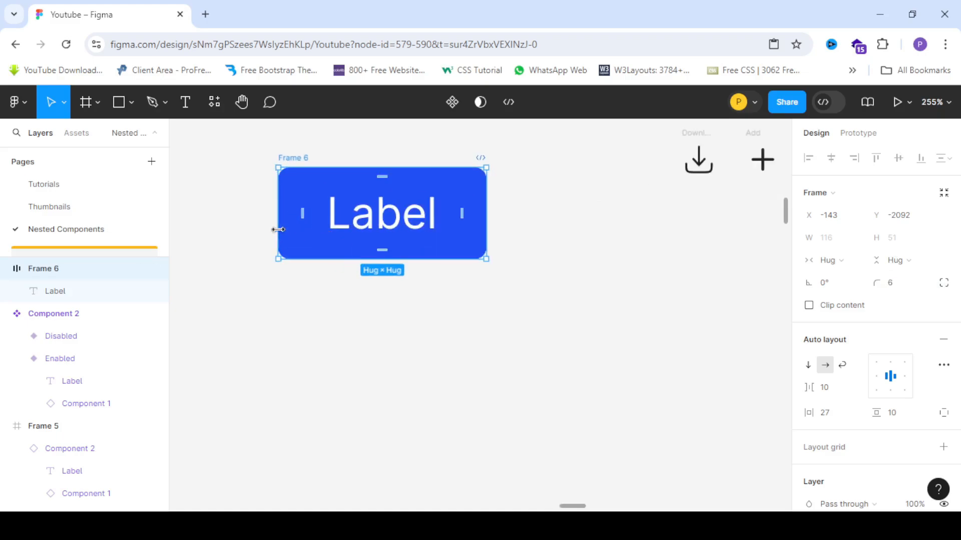
scroll(278, 218, "down", 4)
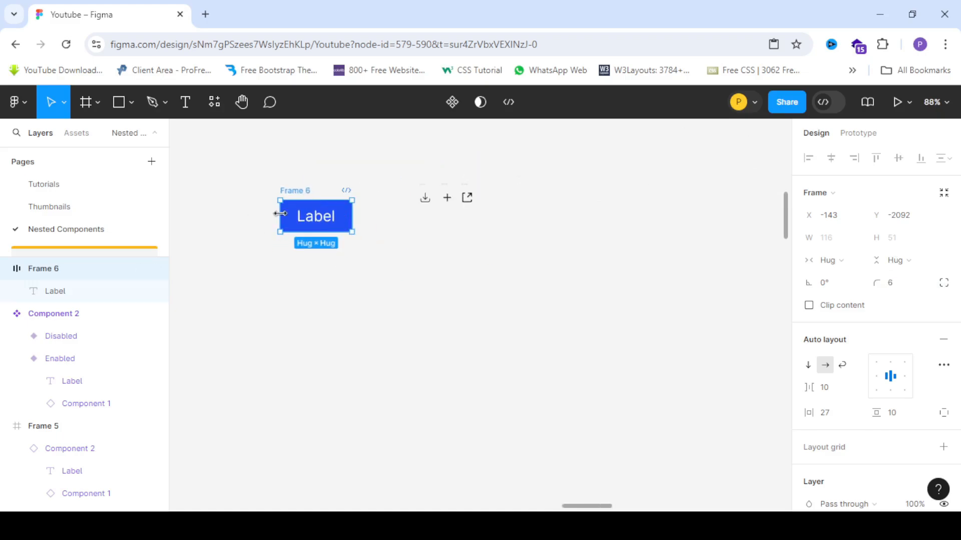
scroll(275, 215, "up", 4)
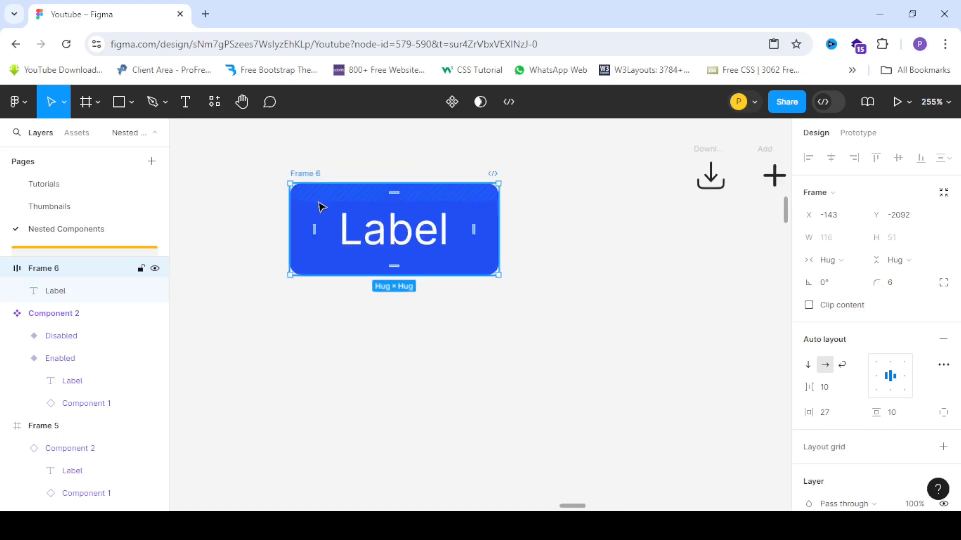
scroll(320, 207, "down", 2)
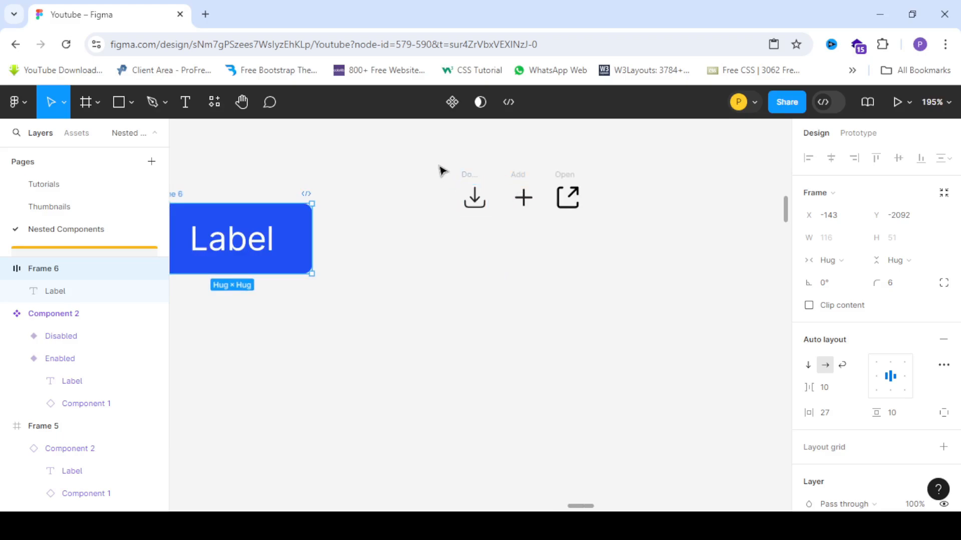
scroll(443, 175, "up", 4)
left_click_drag(360, 152, 626, 283)
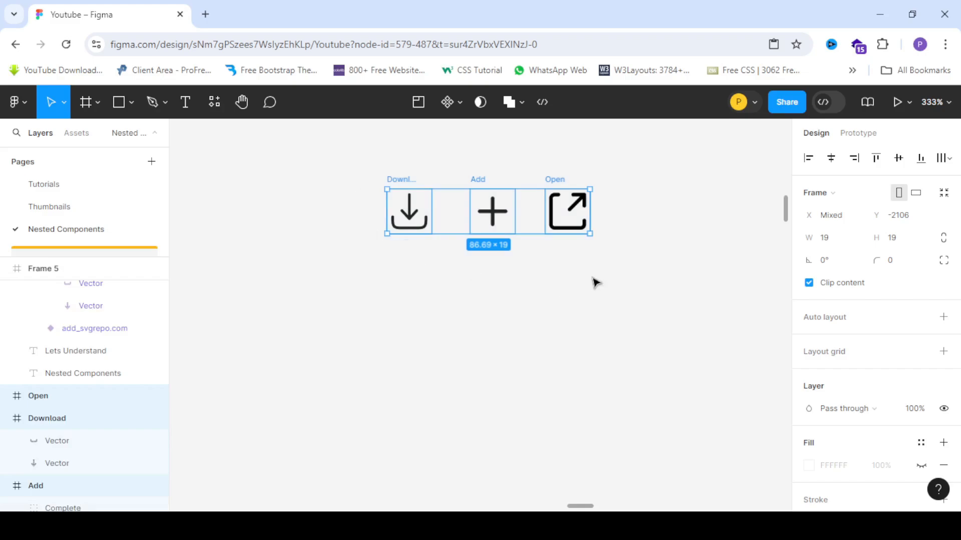
left_click(460, 105)
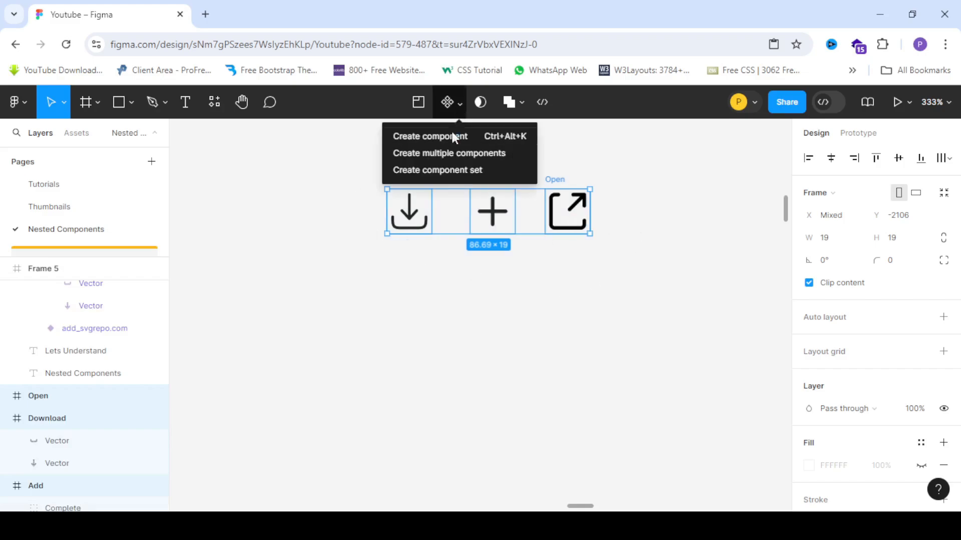
left_click(458, 168)
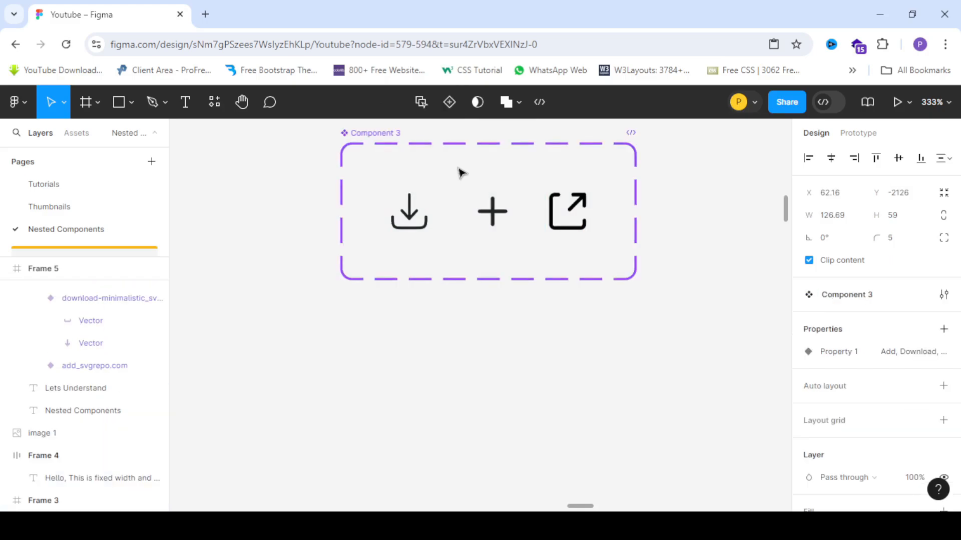
- Move the icon component set beside the button and place a Download variant instance inside the button after the label
scroll(652, 174, "down", 5)
scroll(566, 176, "up", 2)
left_click_drag(594, 153, 671, 175)
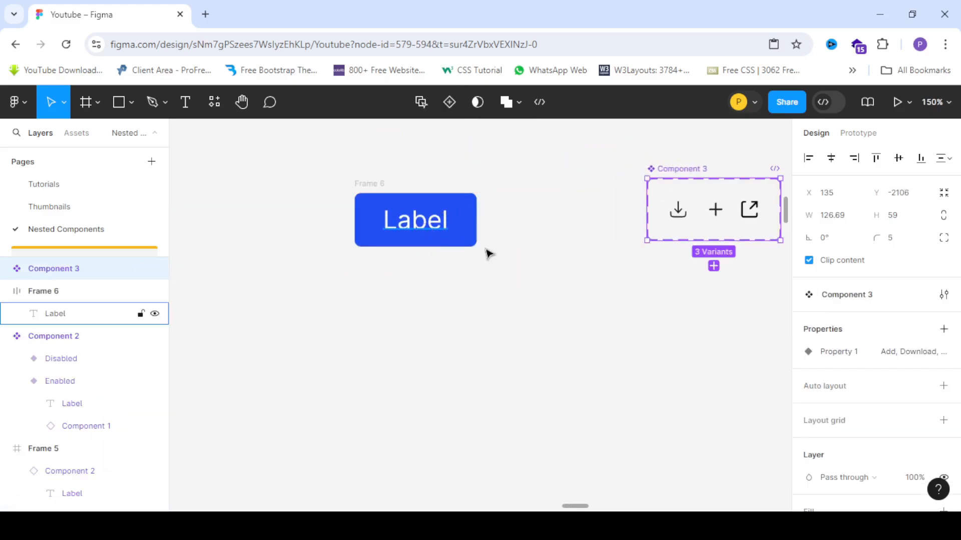
left_click(678, 210)
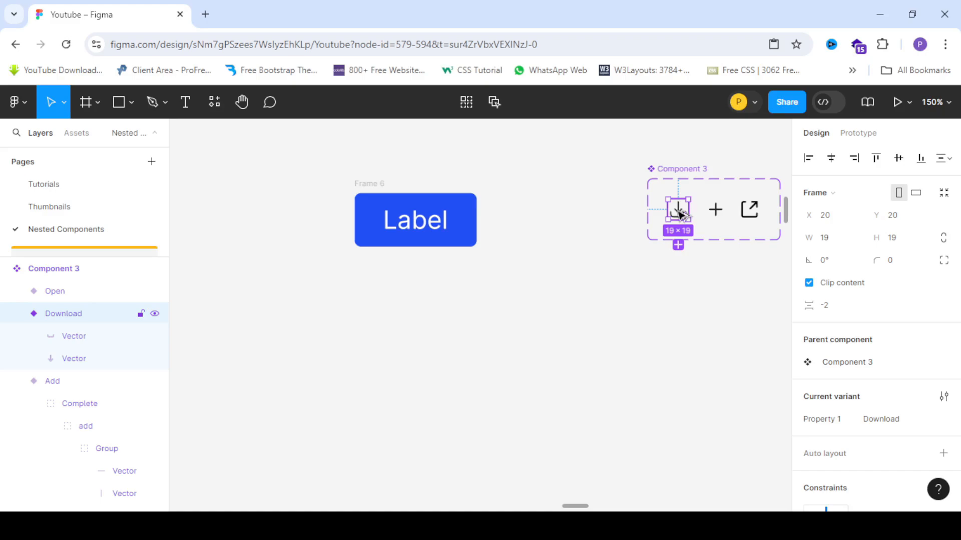
left_click_drag(678, 211, 468, 223, "alt")
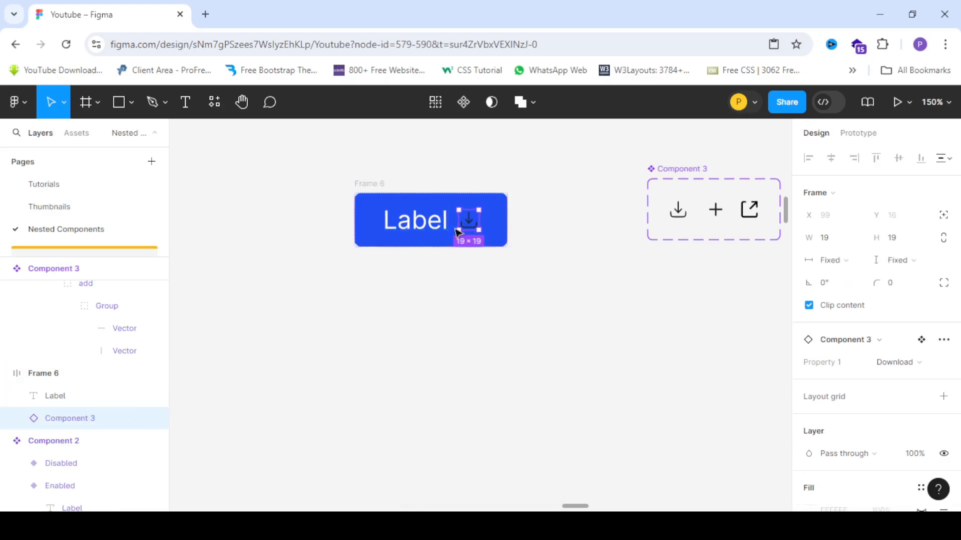
- Select all three icon variants and change their icon colour to white FFFFFF
scroll(486, 257, "down", 5)
scroll(491, 220, "up", 8)
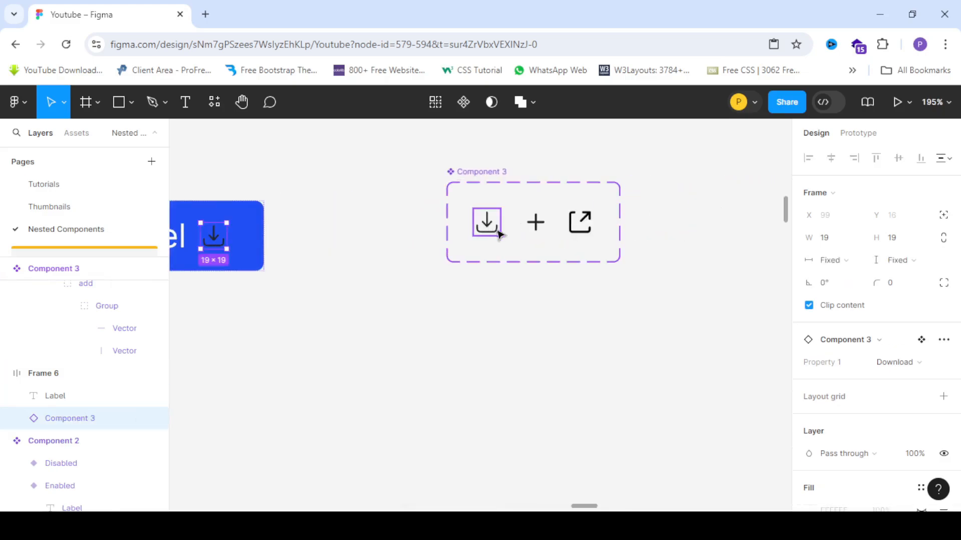
left_click(488, 228)
left_click(536, 224, "shift")
left_click(579, 232, "shift")
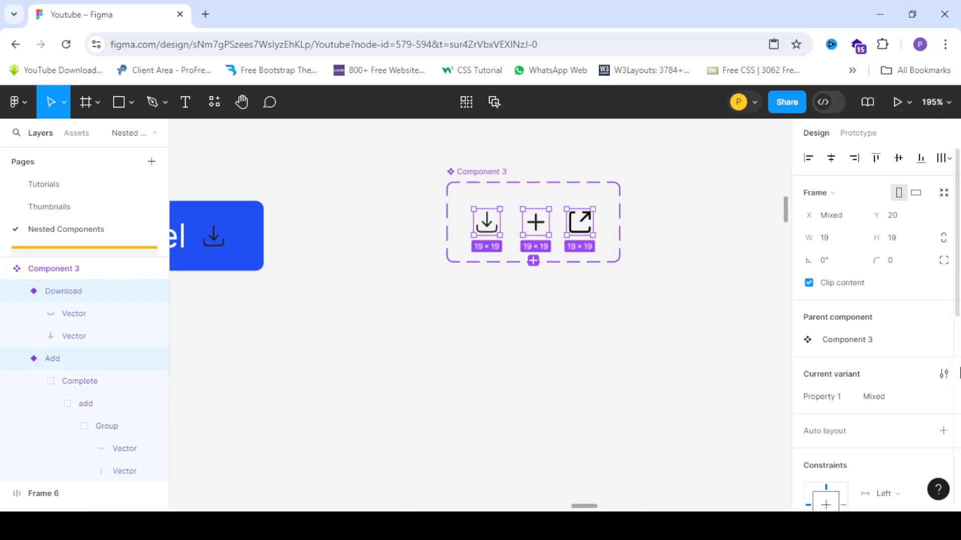
scroll(809, 369, "down", 5)
left_click(808, 369)
left_click_drag(740, 328, 553, 127)
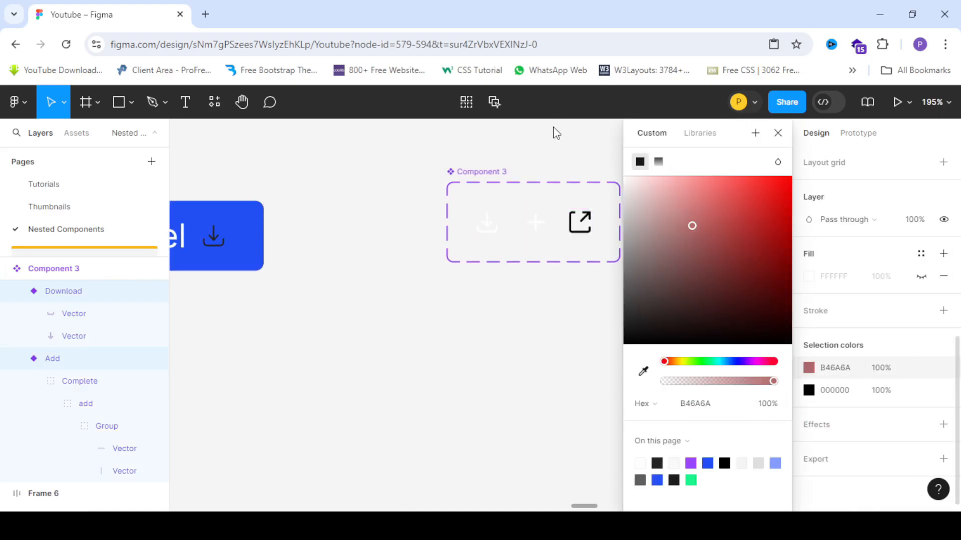
left_click(808, 389)
left_click_drag(649, 210, 506, 86)
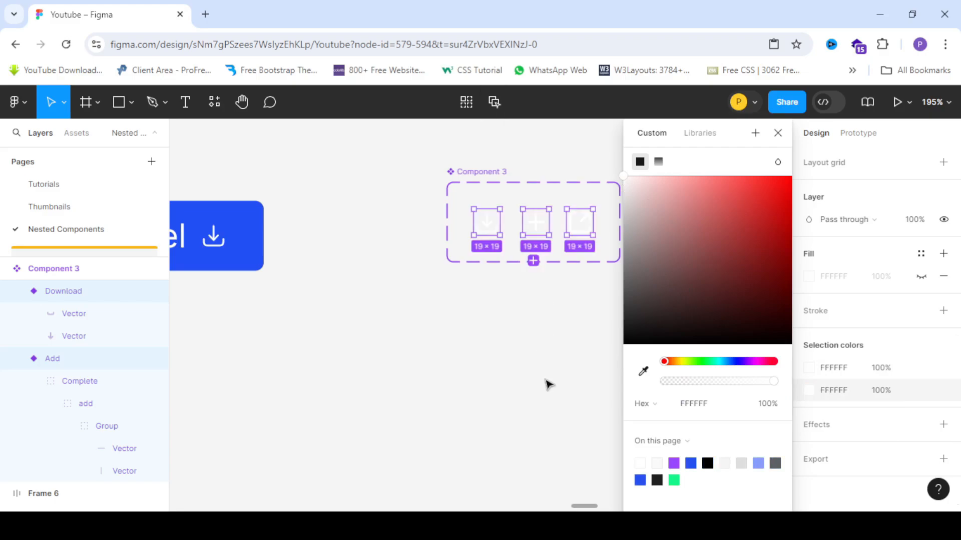
- Draw a new frame about 222 × 189 beside the icon set and fill it dark grey 262626
left_click(545, 379)
scroll(486, 277, "down", 3)
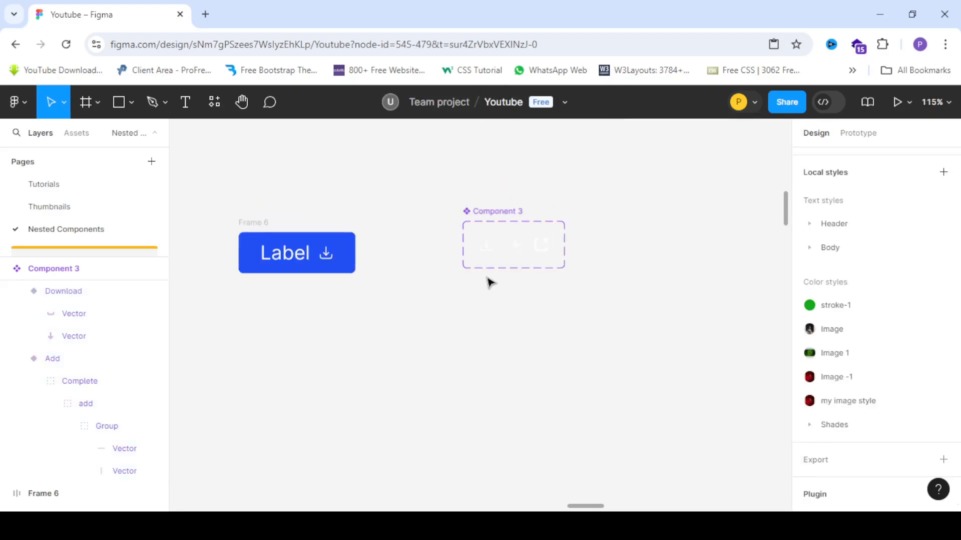
left_click(87, 103)
scroll(333, 238, "down", 3)
scroll(543, 208, "up", 3)
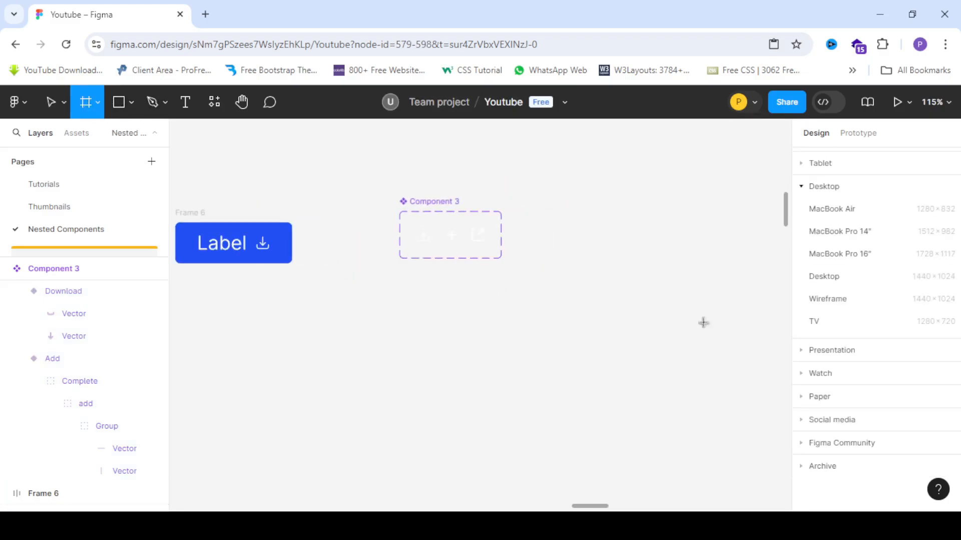
left_click_drag(556, 189, 735, 341)
scroll(878, 376, "down", 3)
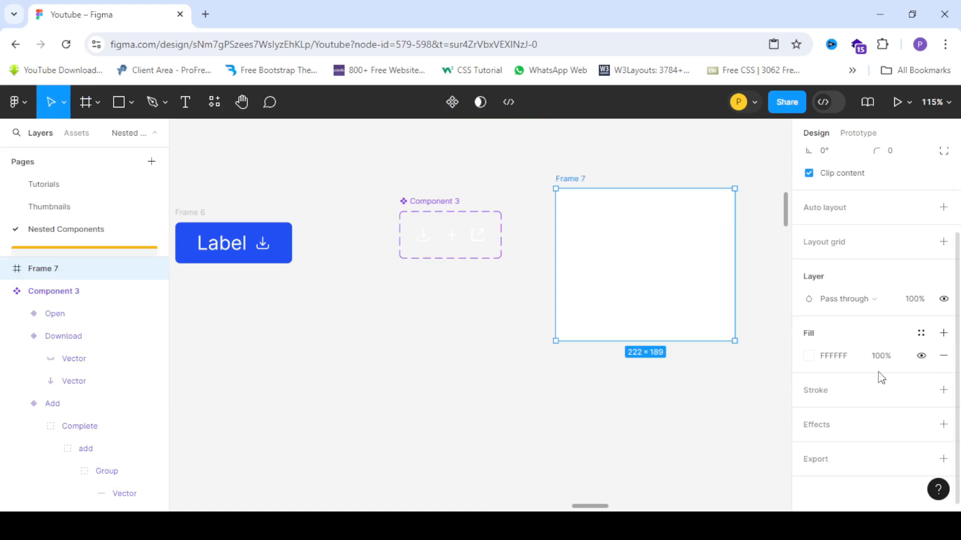
left_click(809, 355)
left_click_drag(662, 344, 444, 326)
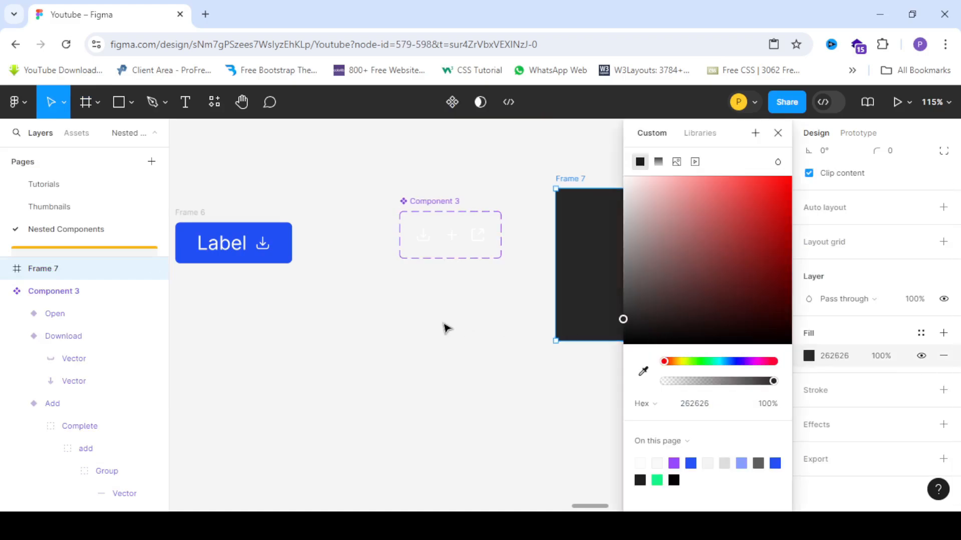
- Move the icon component set into the dark frame
left_click(404, 196)
left_click_drag(424, 202, 610, 212)
scroll(781, 238, "down", 2)
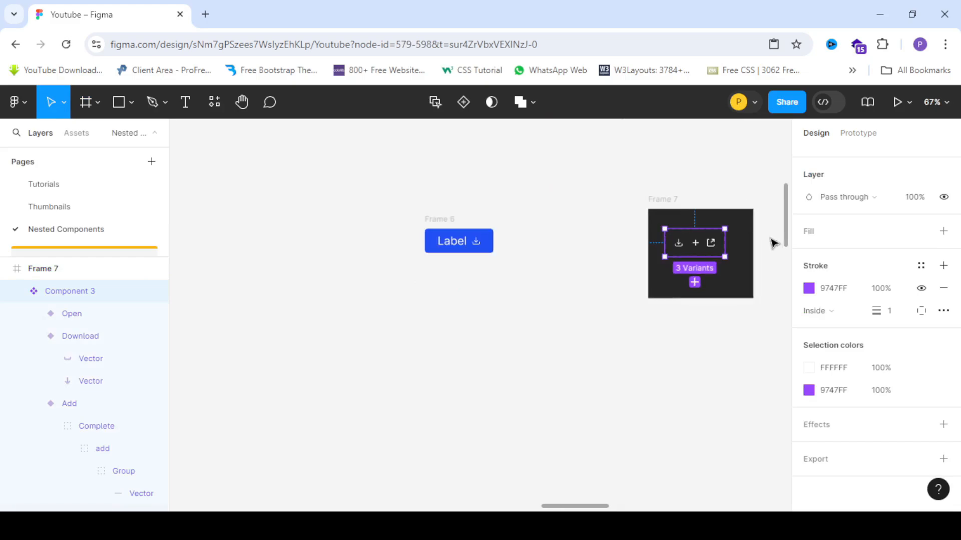
scroll(719, 245, "up", 1)
scroll(334, 265, "up", 3)
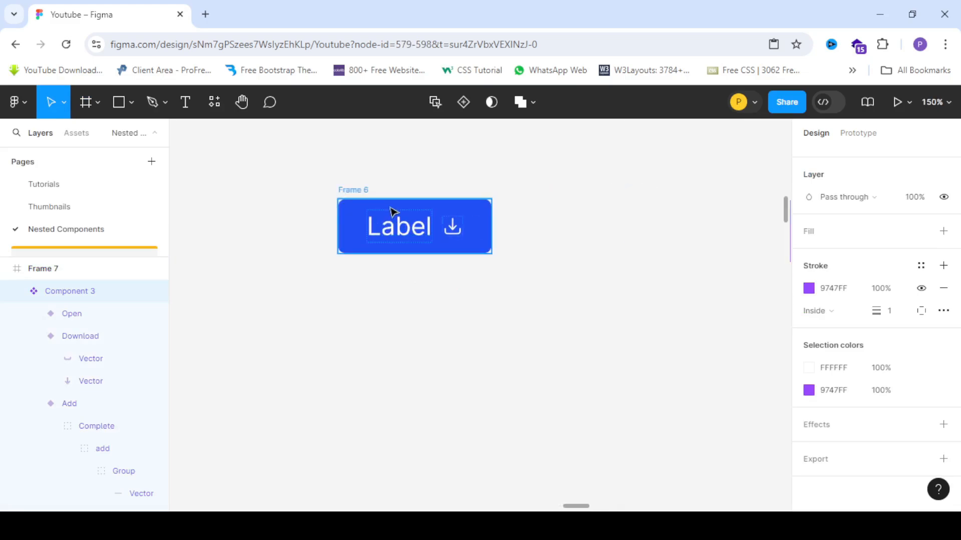
scroll(370, 210, "up", 3)
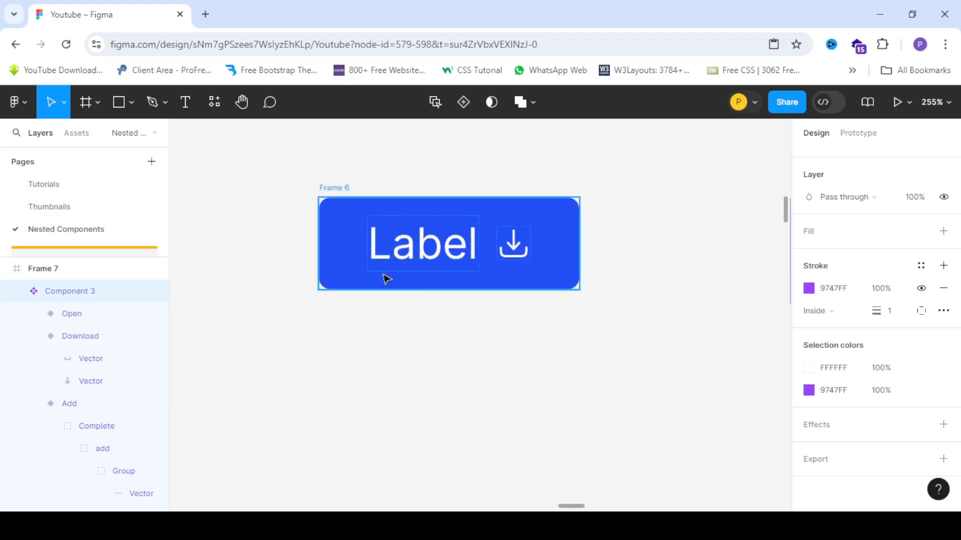
- Duplicate the blue button frame and place the copy directly below the original
left_click(342, 190)
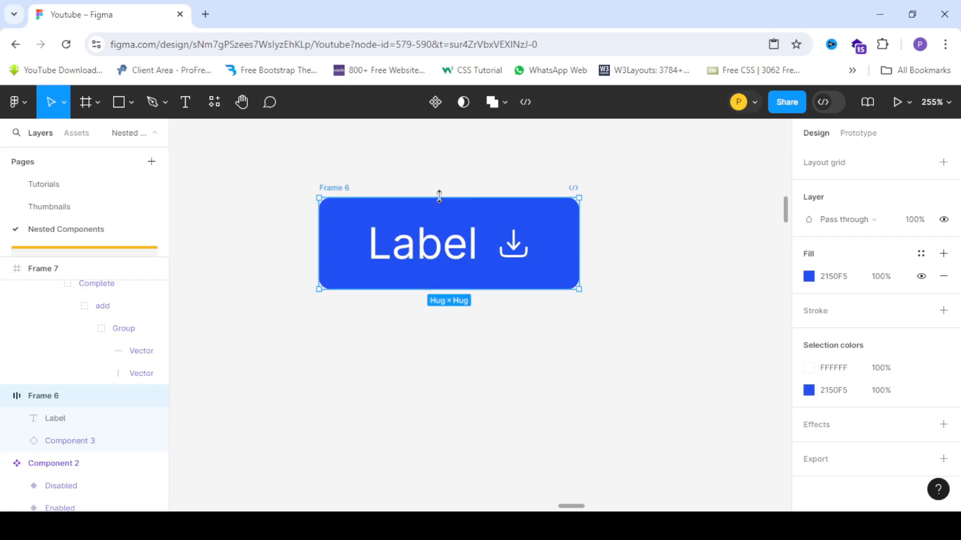
scroll(439, 196, "down", 2)
scroll(382, 195, "up", 2)
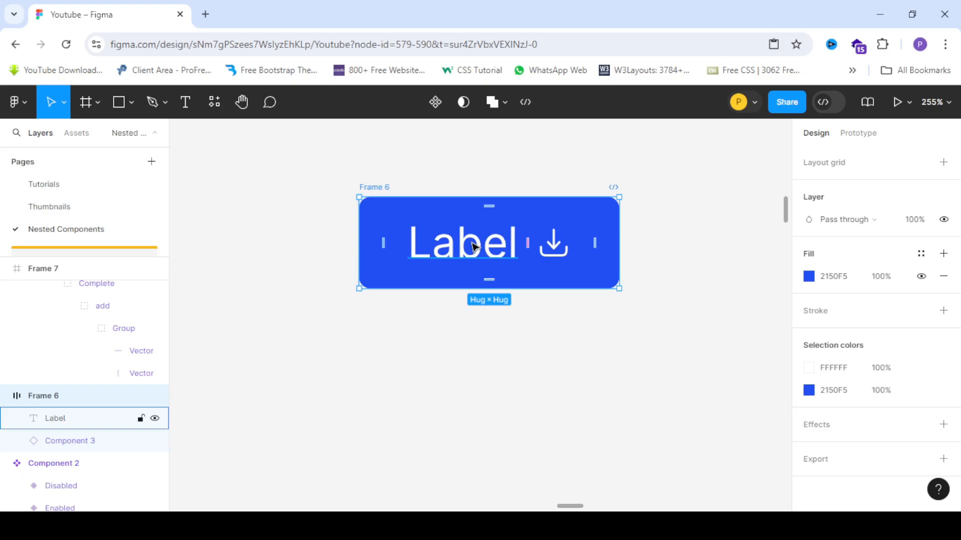
key("alt")
left_click_drag(496, 245, 497, 370)
scroll(536, 305, "down", 2)
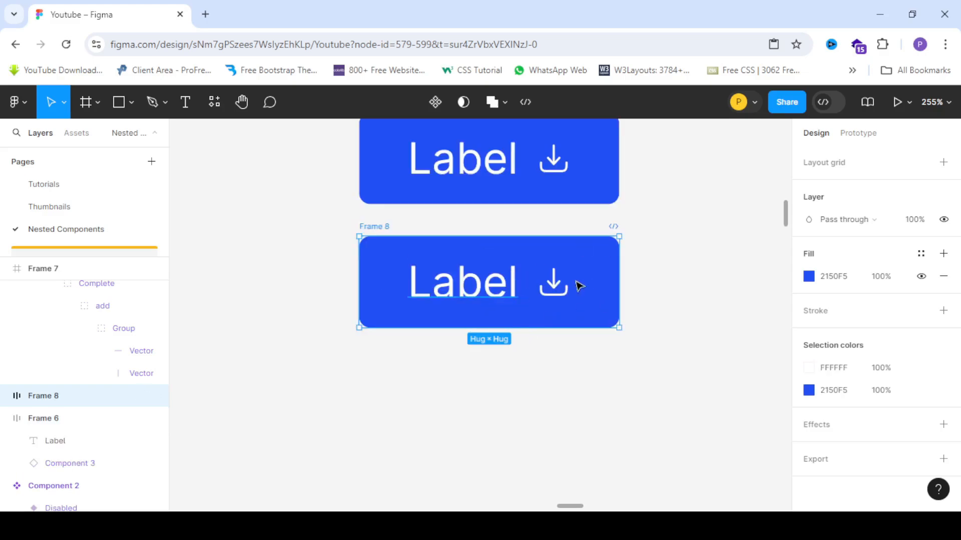
- Set the duplicate button's fill opacity to 40%
left_click(812, 277)
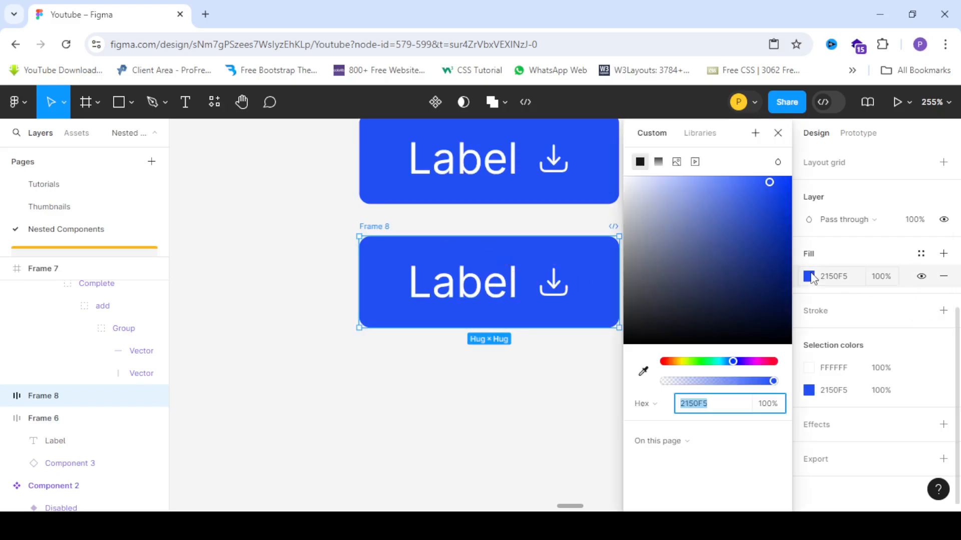
left_click_drag(737, 382, 709, 382)
scroll(380, 228, "down", 5)
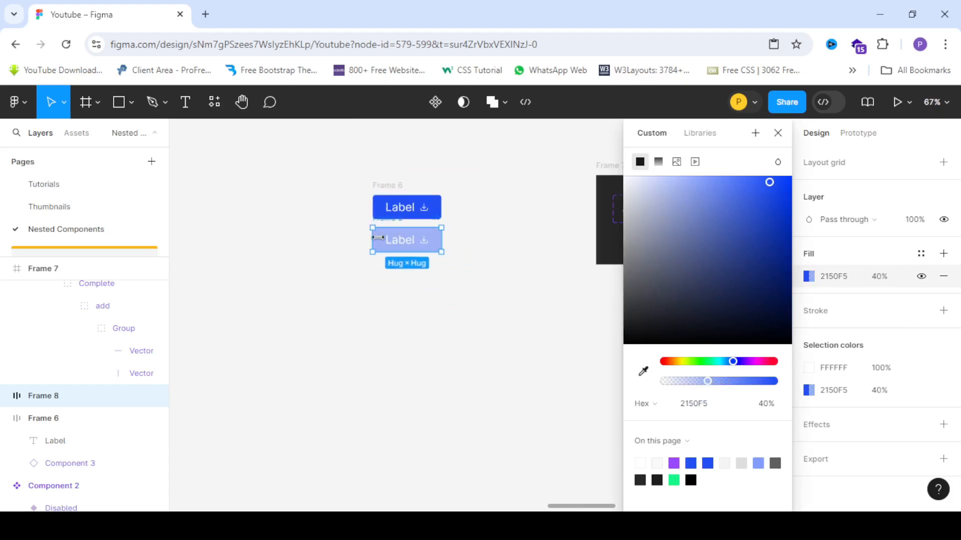
scroll(380, 228, "up", 2)
left_click(452, 329)
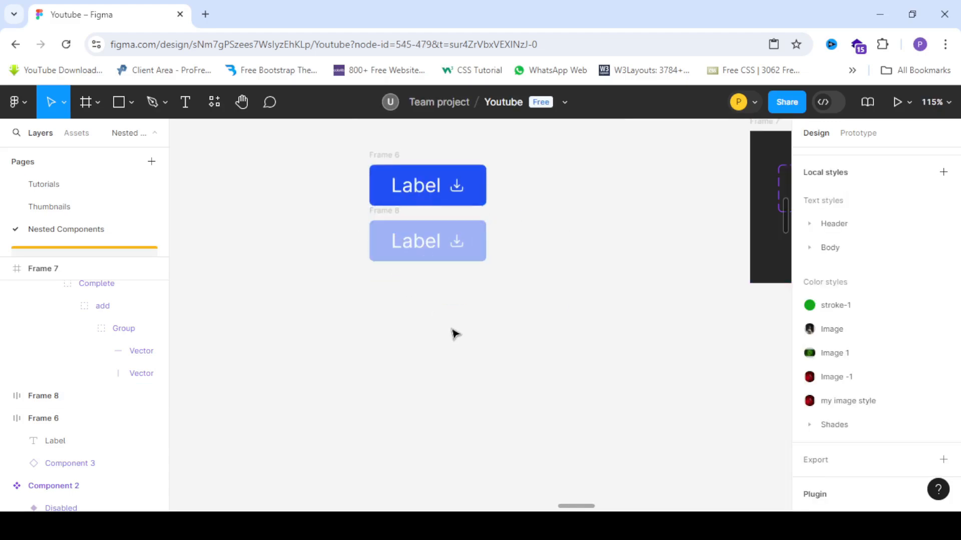
- Rename the original button frame Enabled and the faded copy Disabled
left_click(391, 159)
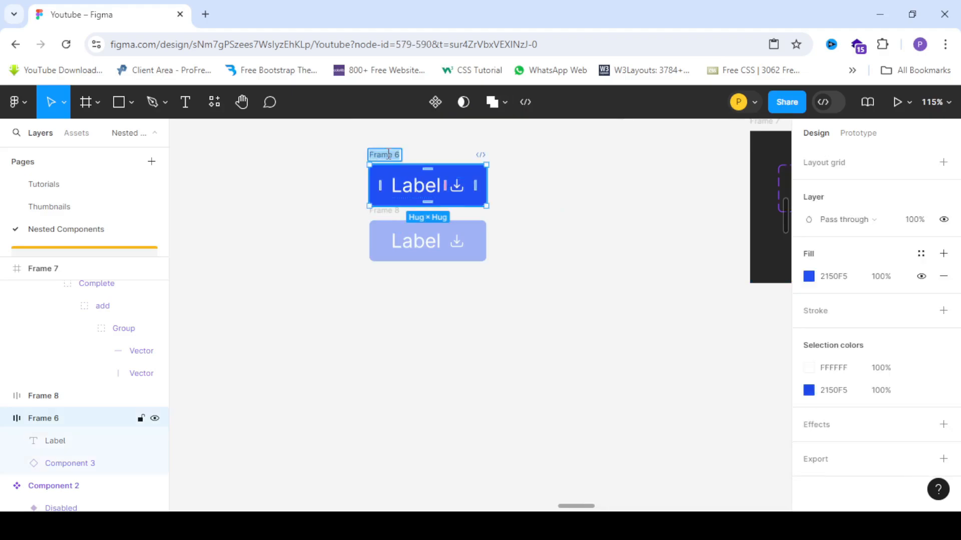
type("Enabled")
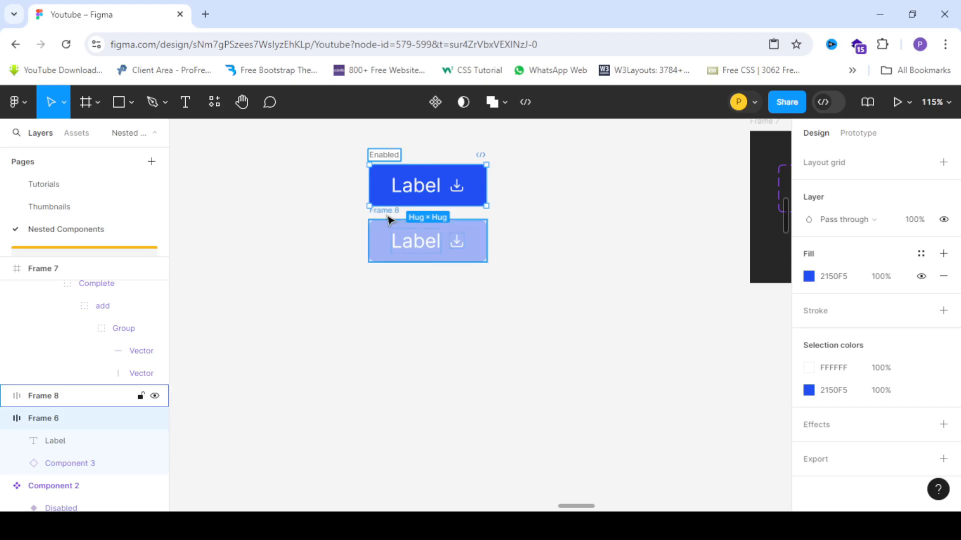
left_click(389, 219)
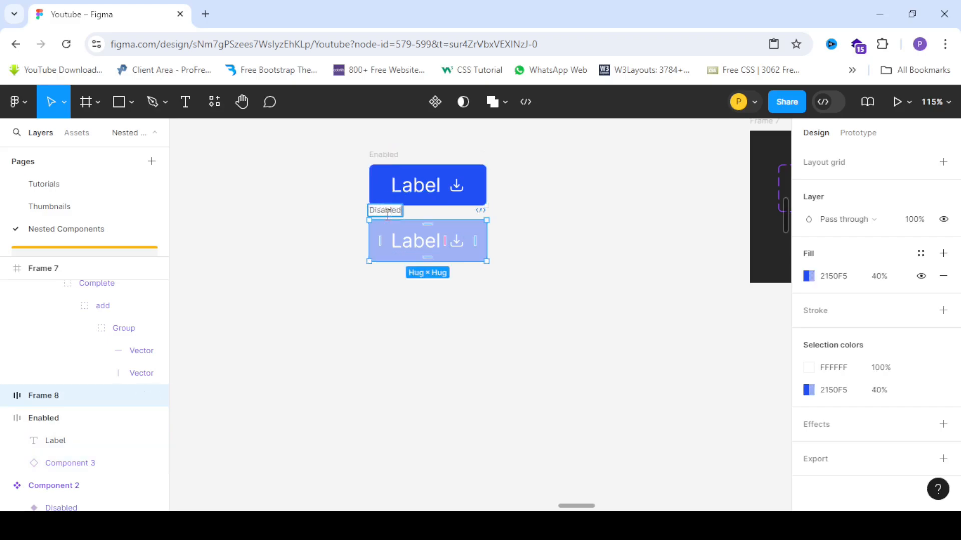
left_click(581, 310)
left_click_drag(391, 219, 391, 228)
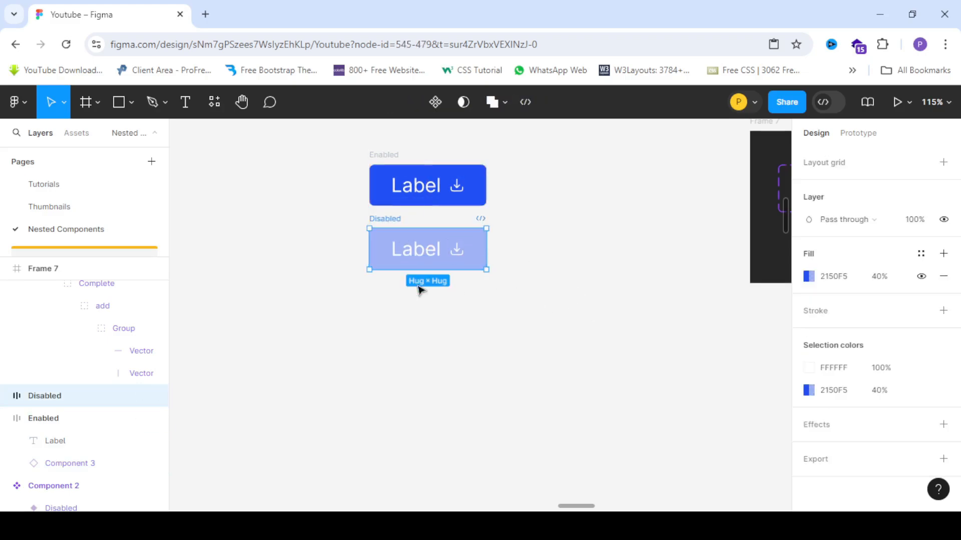
- Select the Enabled and Disabled buttons and combine them into a component set
left_click(333, 132)
left_click_drag(330, 129, 559, 334)
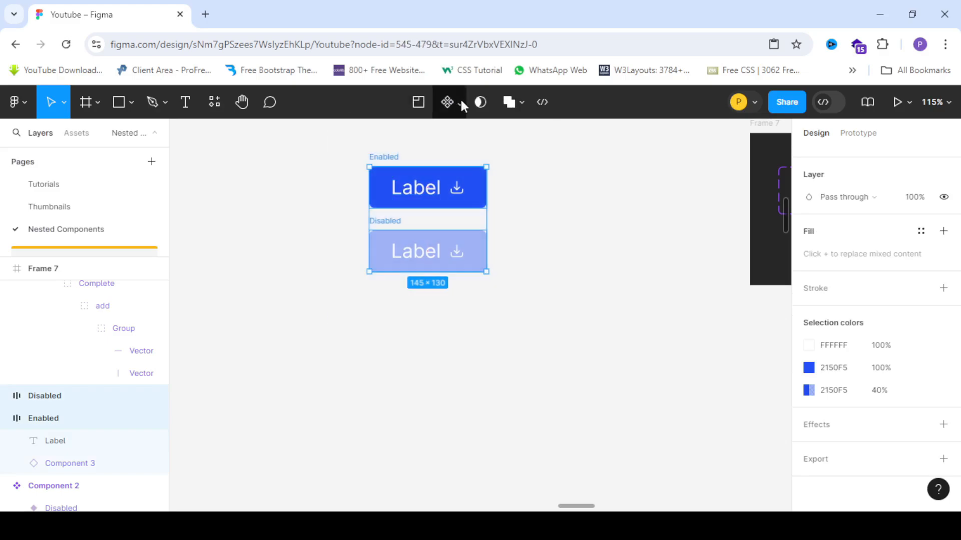
left_click(460, 105)
left_click(455, 169)
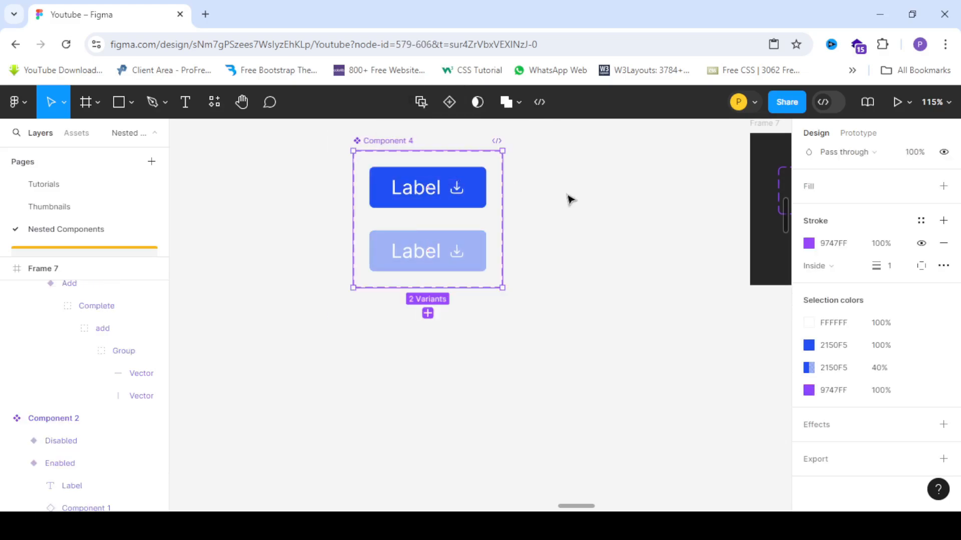
- Place an instance of the Enabled button variant on the canvas beside the component set
scroll(574, 197, "up", 3)
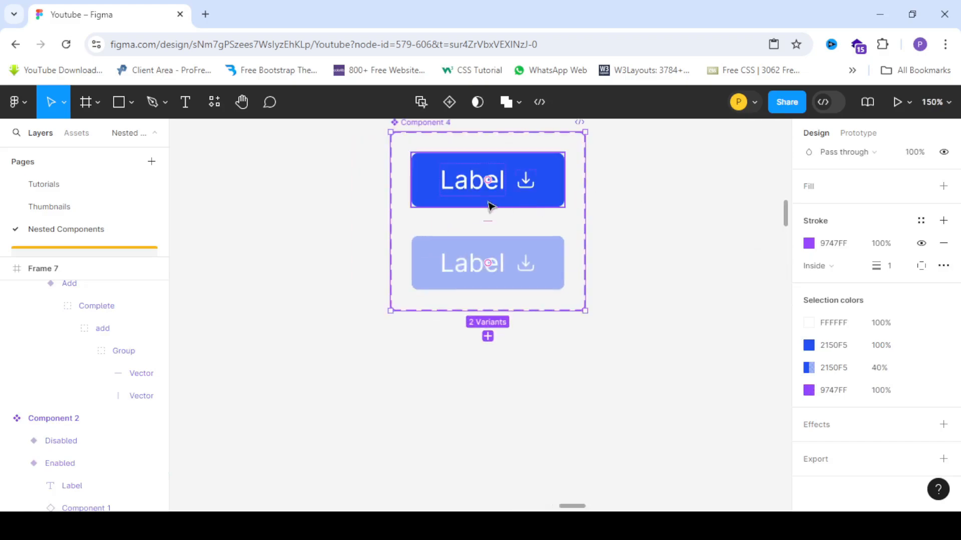
left_click(521, 190)
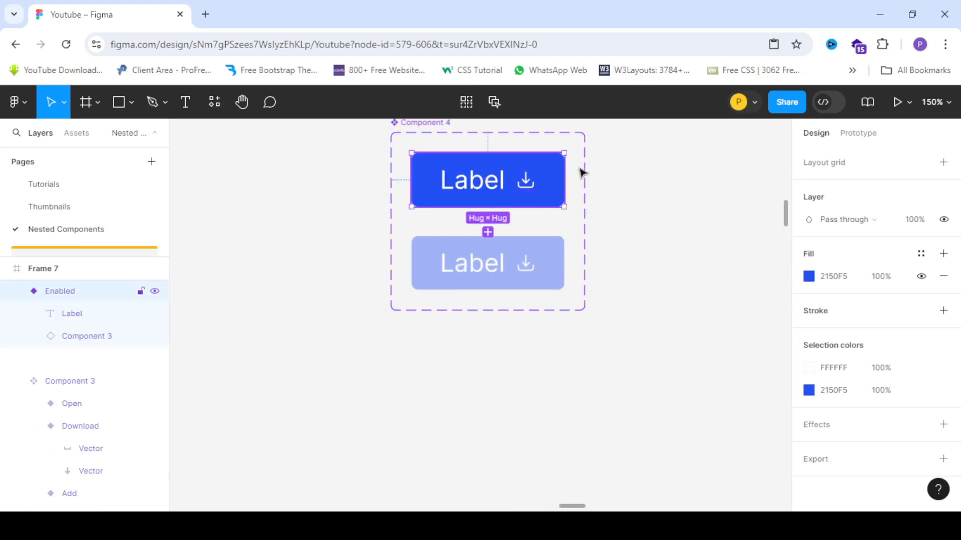
scroll(359, 165, "down", 3)
scroll(358, 165, "up", 3)
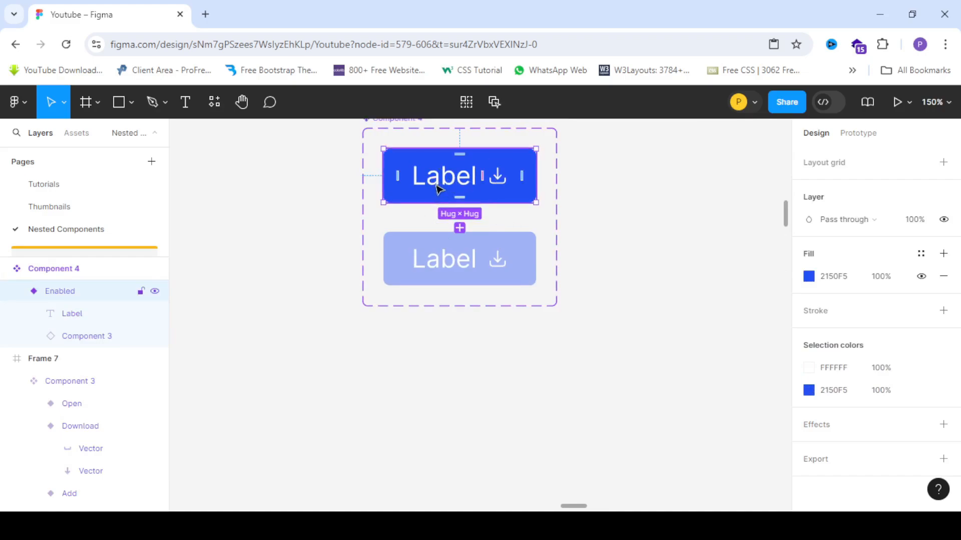
scroll(624, 193, "down", 3)
scroll(626, 195, "up", 2)
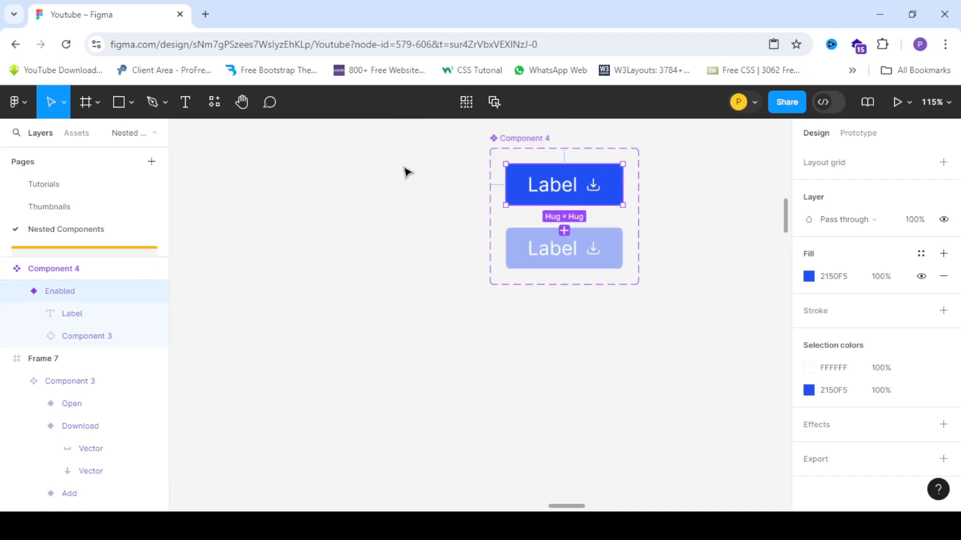
left_click_drag(560, 188, 367, 206)
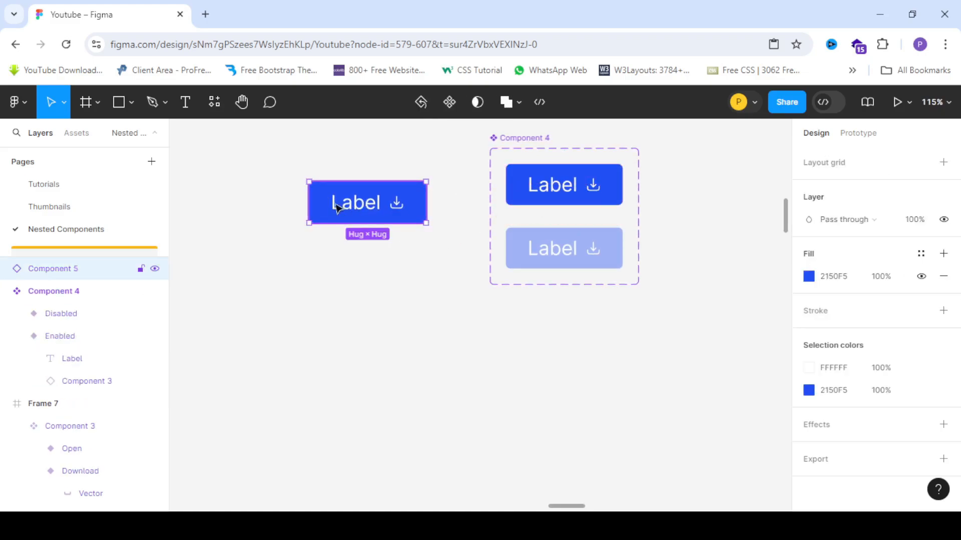
scroll(323, 205, "up", 4)
scroll(501, 217, "down", 3)
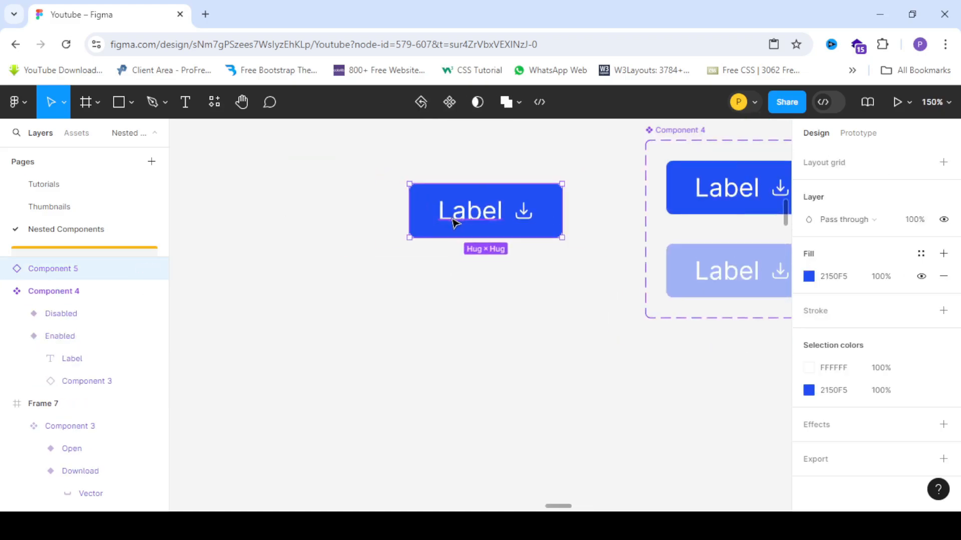
scroll(452, 219, "up", 1)
left_click_drag(474, 219, 385, 216)
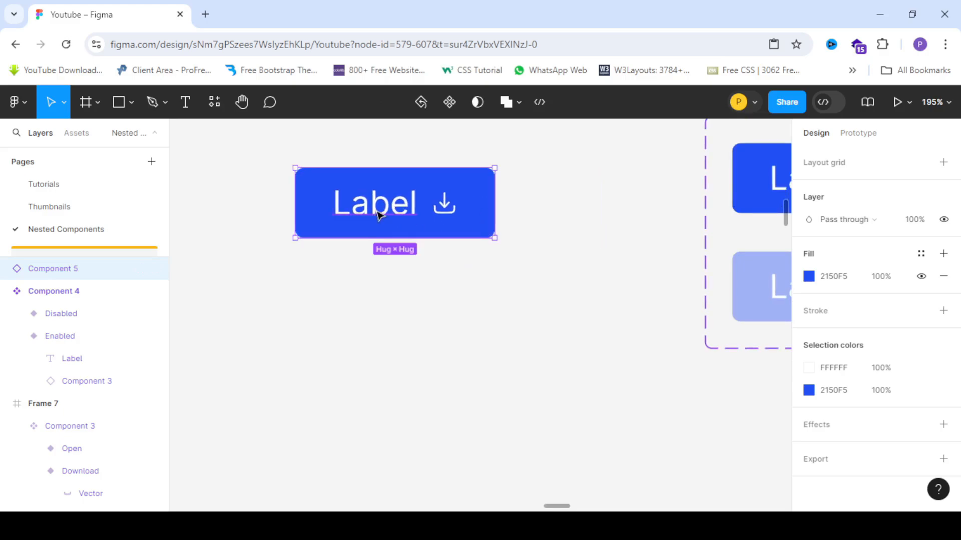
scroll(413, 208, "down", 5)
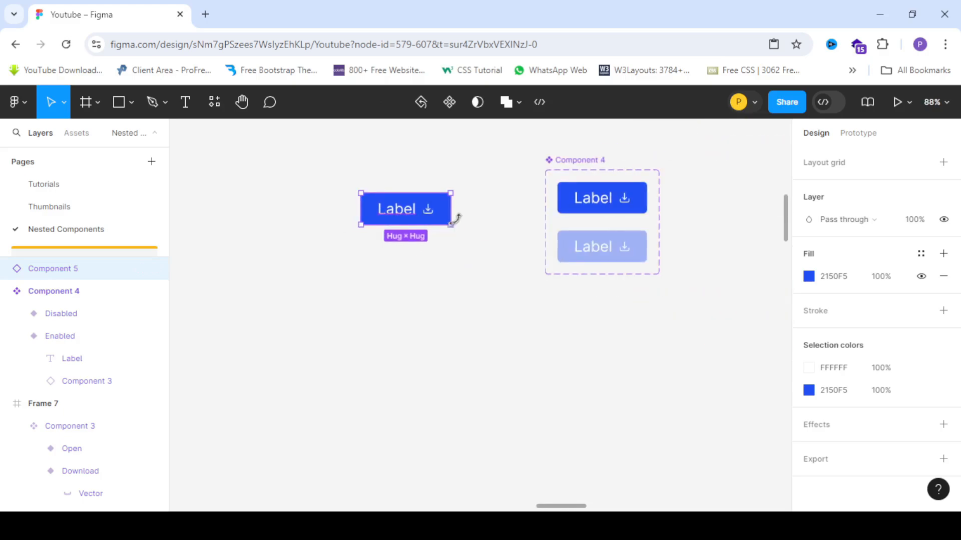
- Change the button instance's label text to Download
left_click(593, 214)
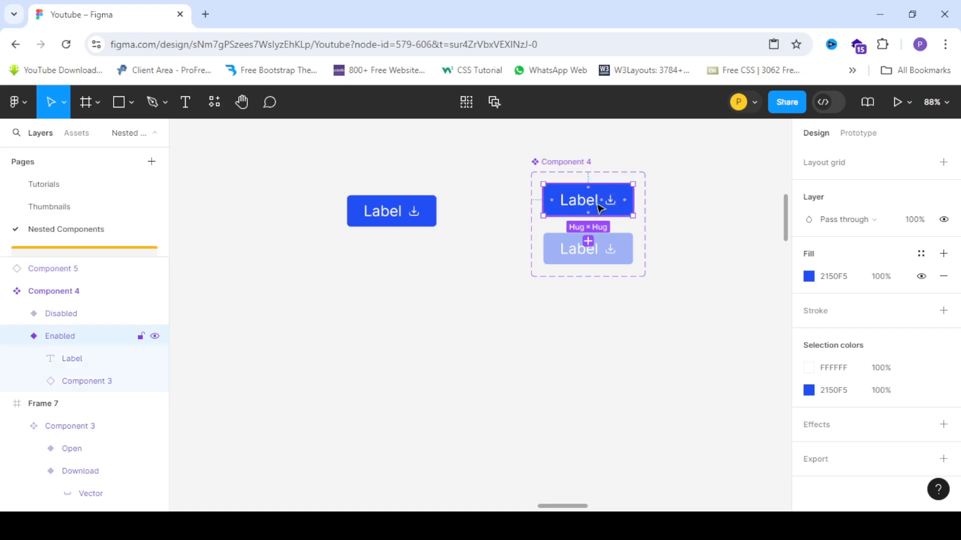
left_click(373, 203)
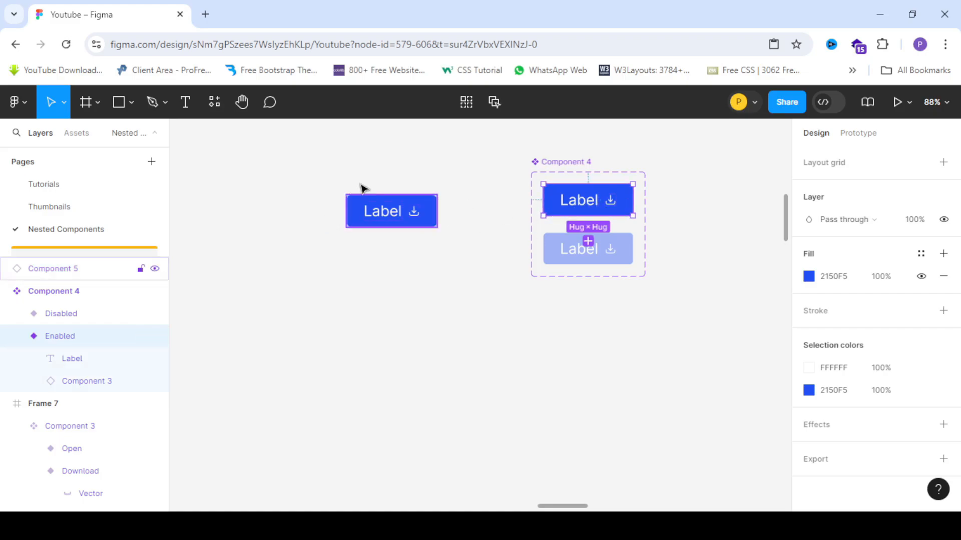
scroll(363, 190, "up", 5)
scroll(488, 179, "down", 3)
scroll(427, 214, "up", 3)
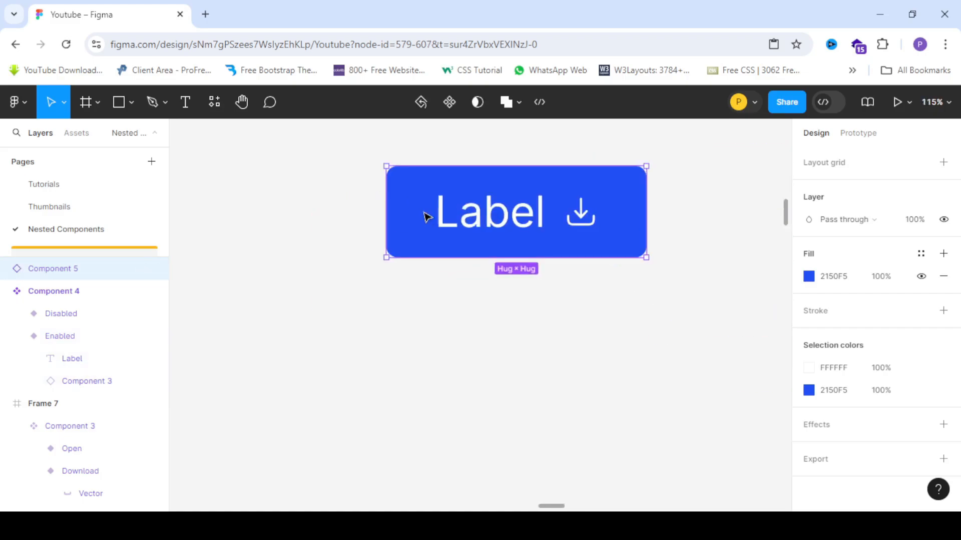
scroll(855, 272, "up", 5)
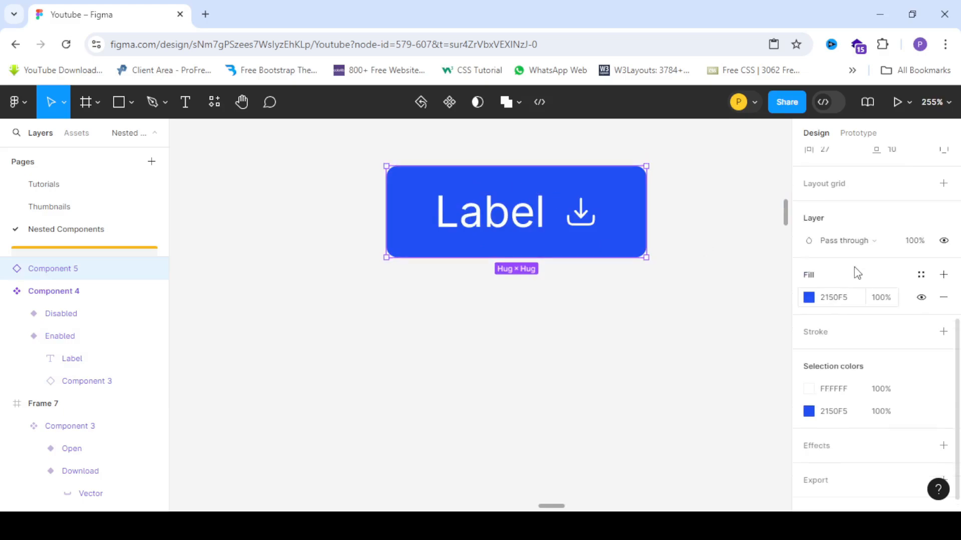
double_click(583, 225)
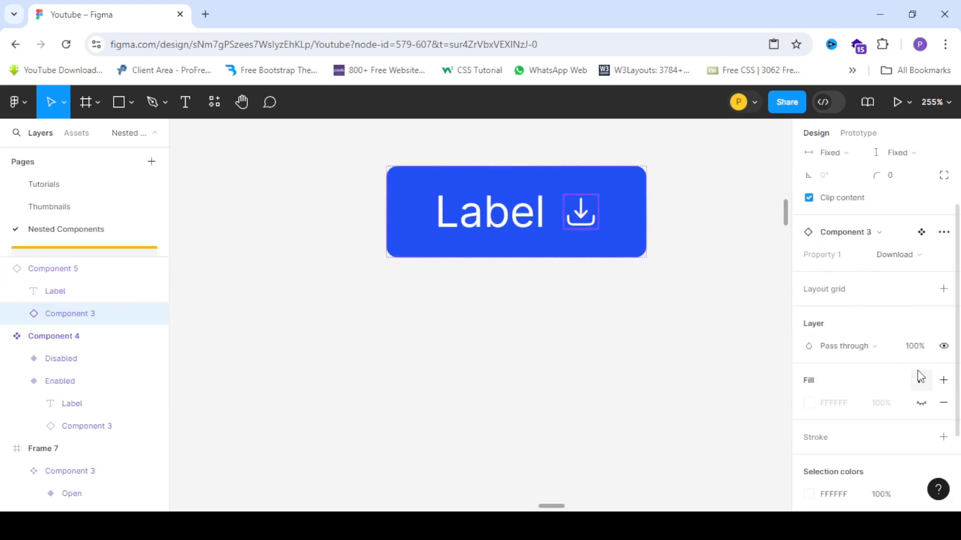
left_click(494, 220)
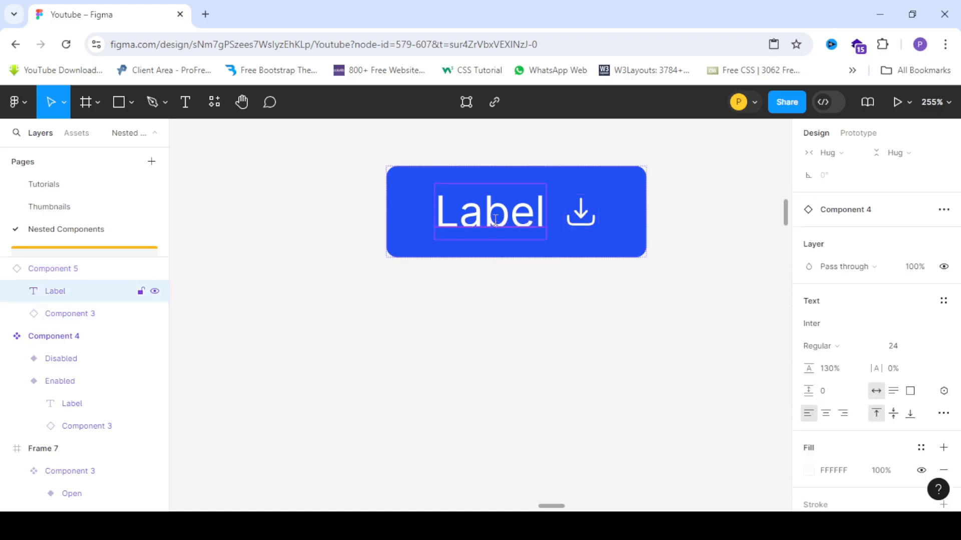
type("Dow")
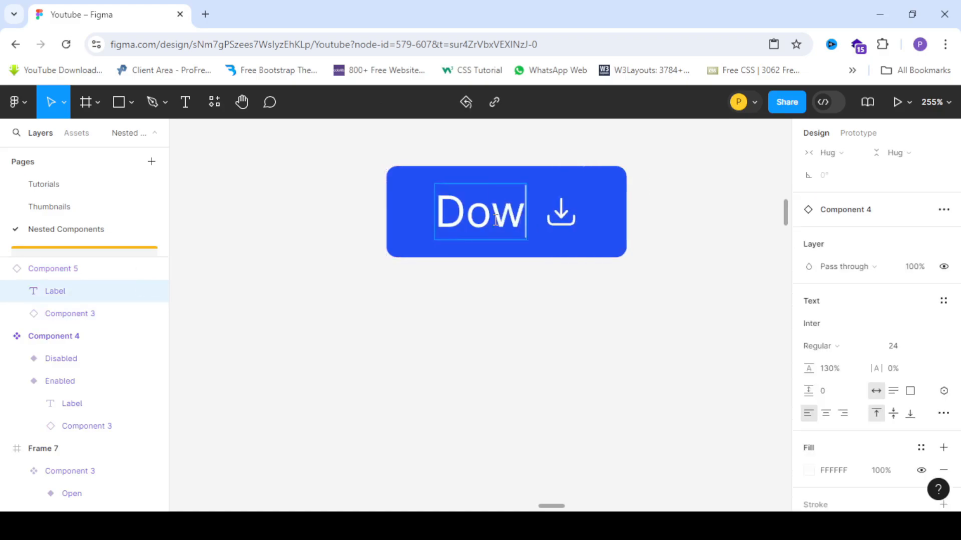
type("nload")
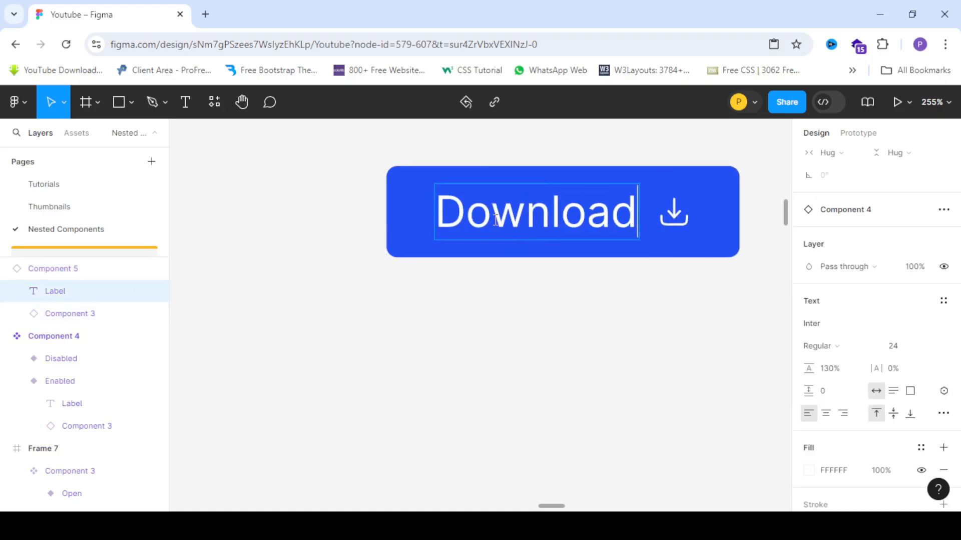
- Duplicate the Download button below itself and change the copy's label text to Open
scroll(349, 185, "down", 3)
scroll(392, 206, "up", 2)
left_click(465, 281)
left_click(457, 280)
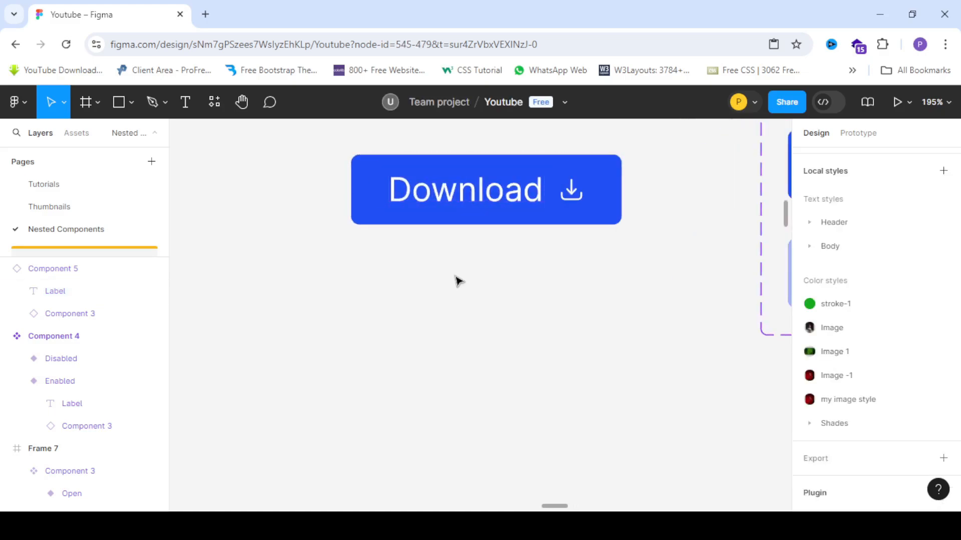
left_click_drag(460, 200, 461, 291)
double_click(479, 287)
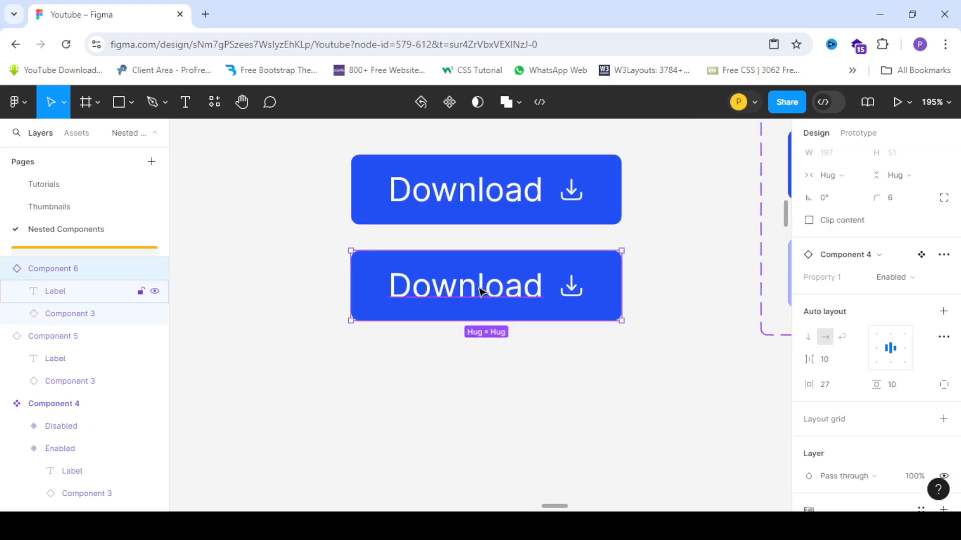
double_click(478, 287)
type("Op")
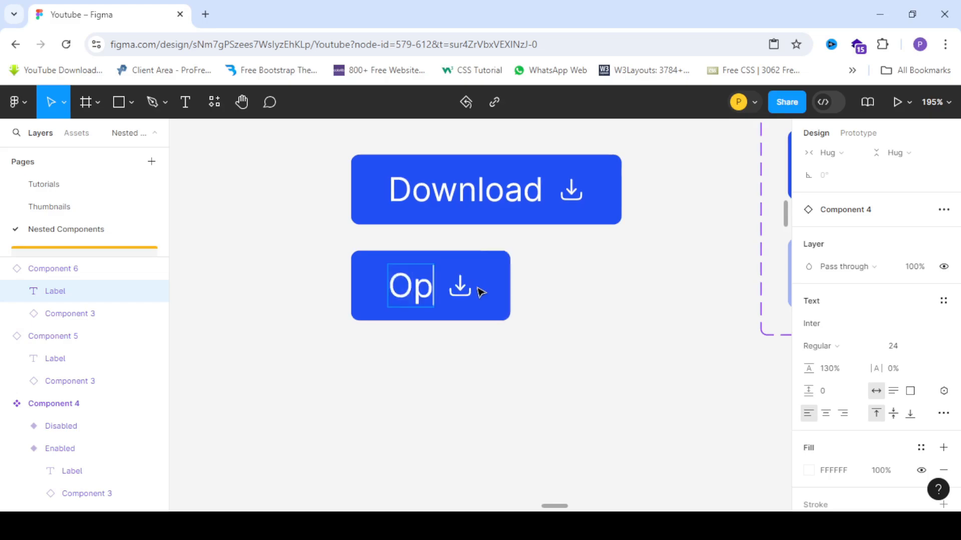
type("en")
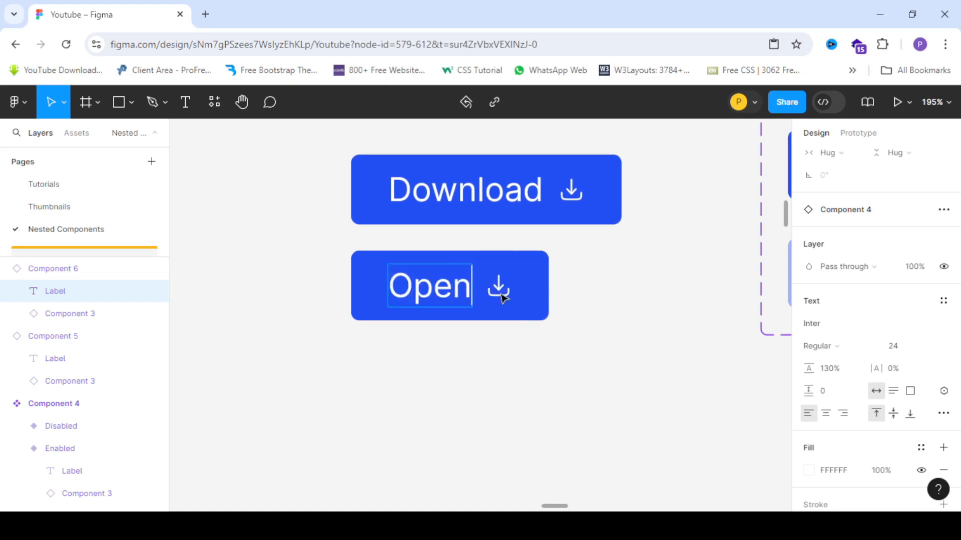
key("Escape")
- Swap the Open button's nested icon instance to the Open icon variant
left_click(498, 287)
scroll(874, 380, "down", 2)
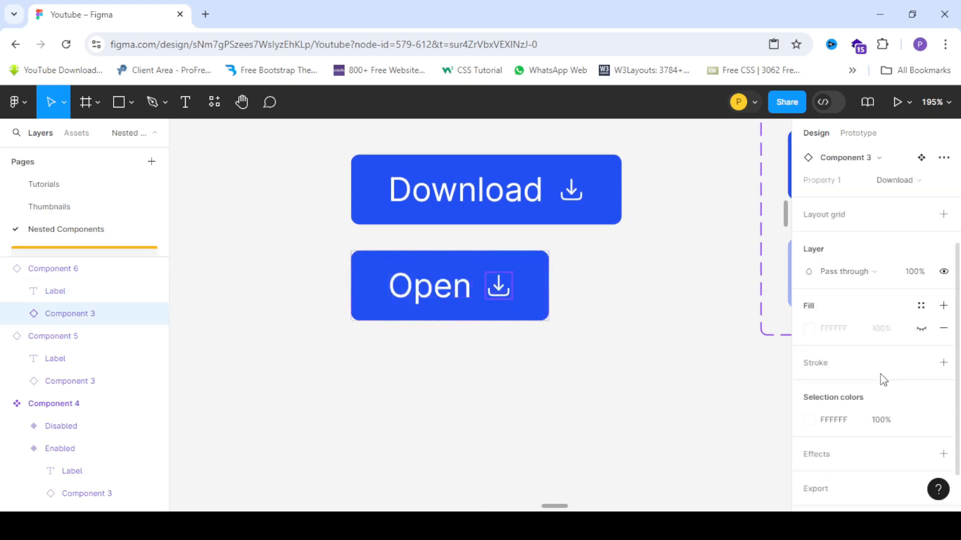
scroll(880, 380, "up", 3)
left_click(903, 341)
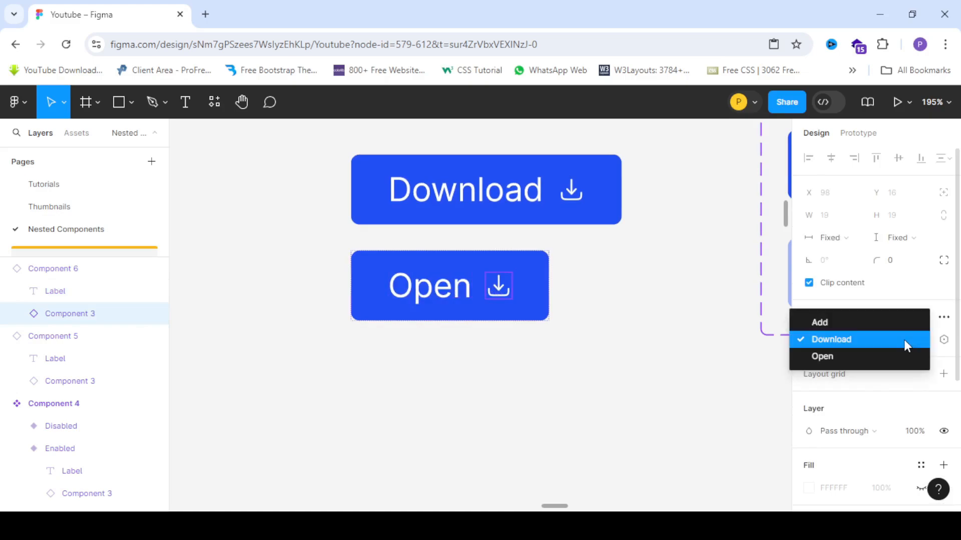
left_click(828, 357)
- Duplicate the Open button below itself
scroll(503, 320, "down", 3)
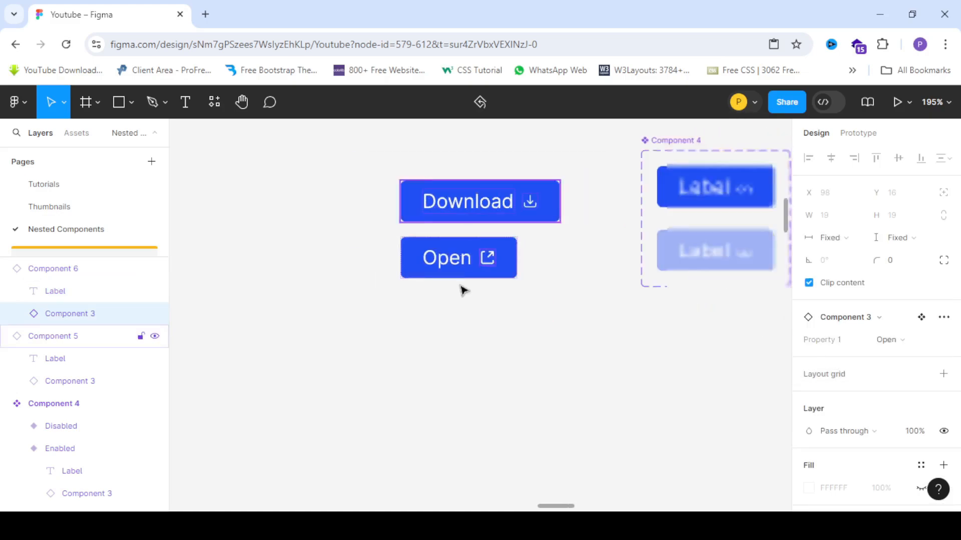
scroll(503, 320, "up", 2)
left_click(356, 254)
left_click(419, 239)
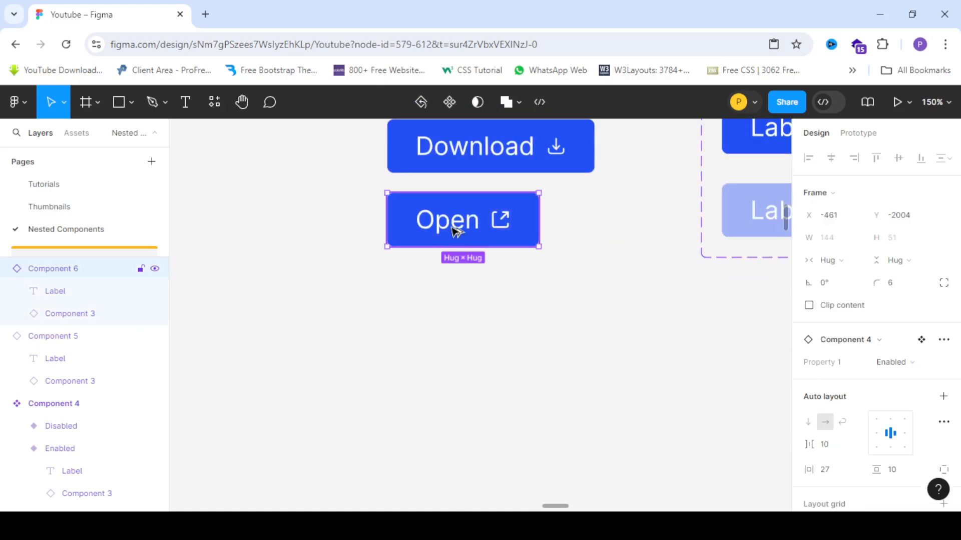
left_click_drag(448, 224, 450, 301)
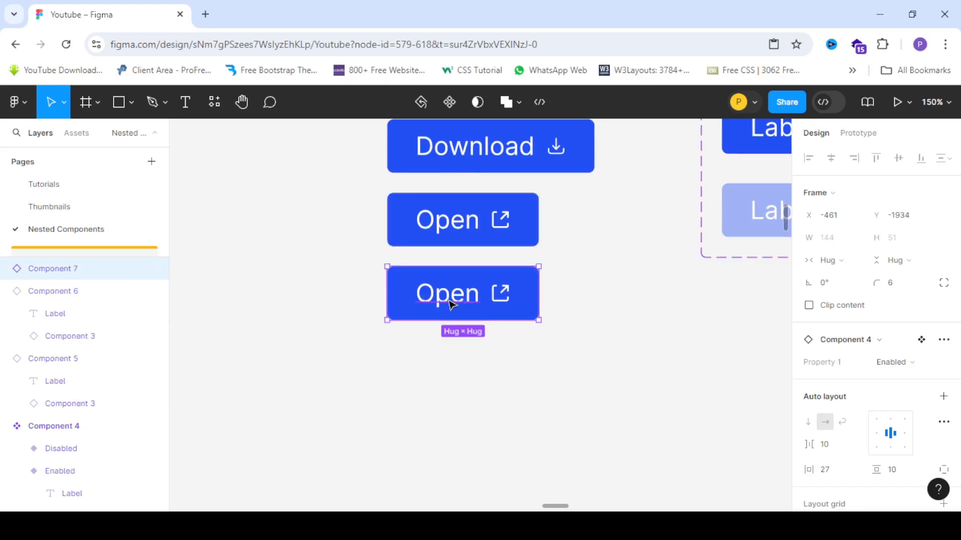
- Change the new button copy's label text to Add
left_click(890, 364)
left_click(889, 365)
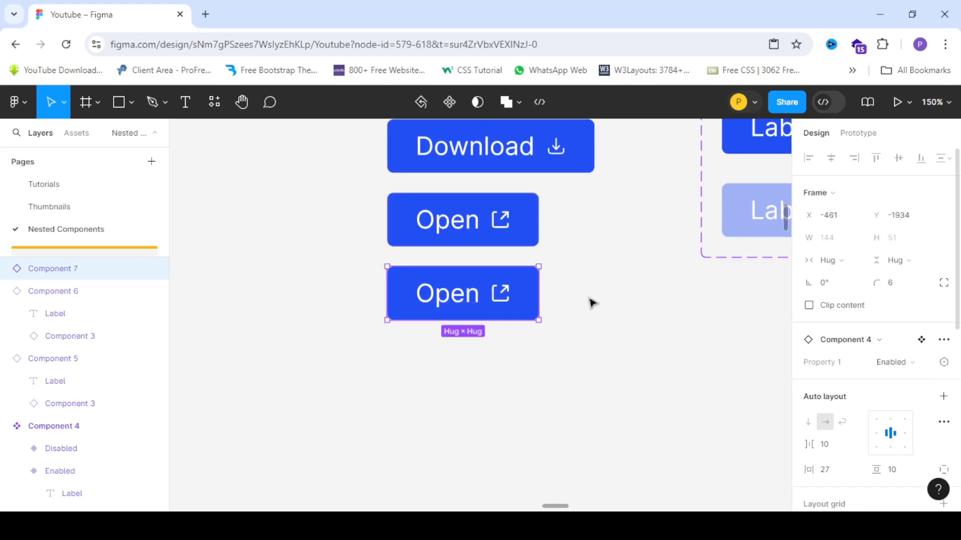
double_click(510, 295)
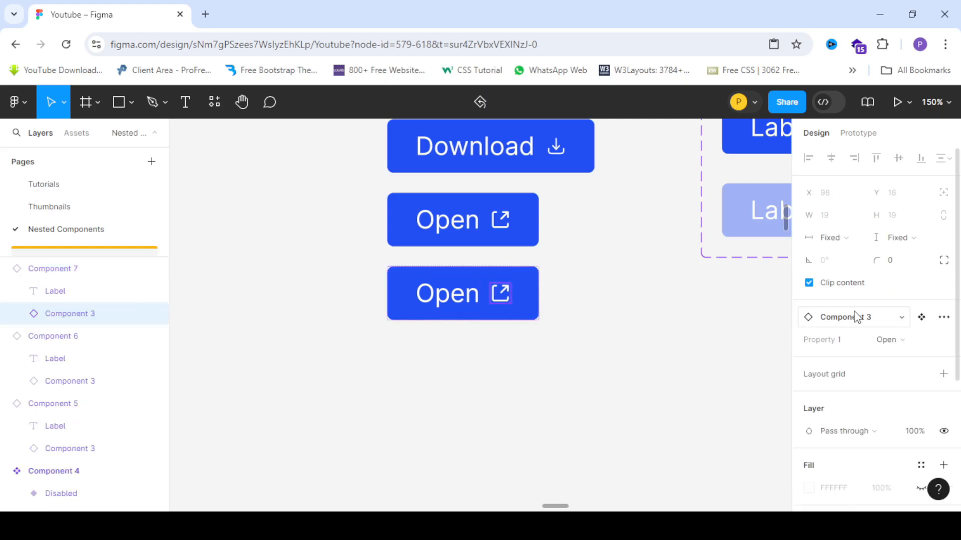
left_click(900, 346)
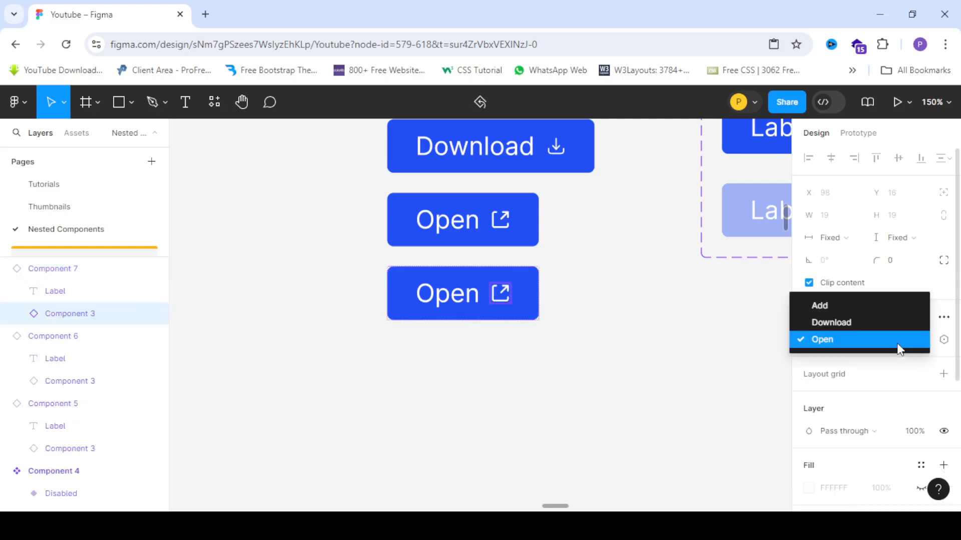
left_click(898, 346)
left_click(443, 300)
double_click(447, 295)
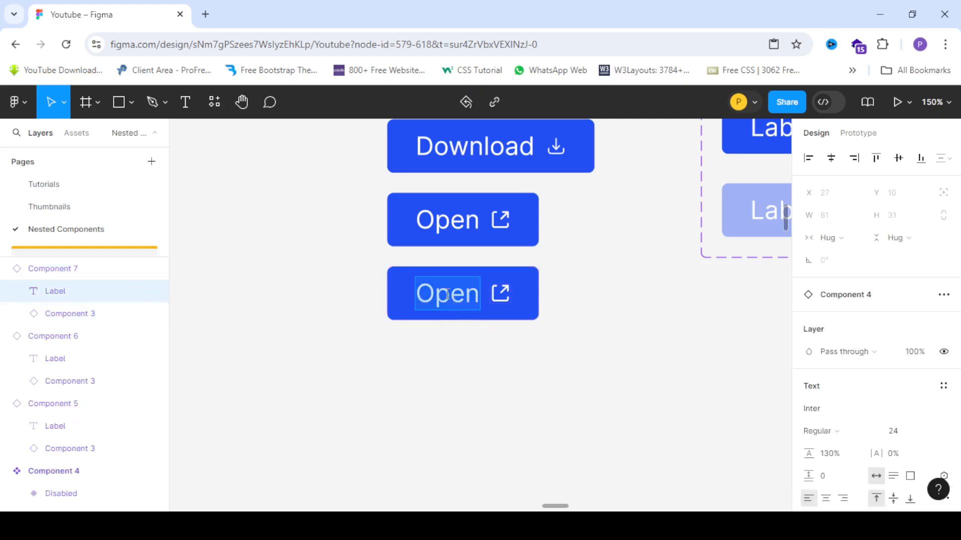
type("Add")
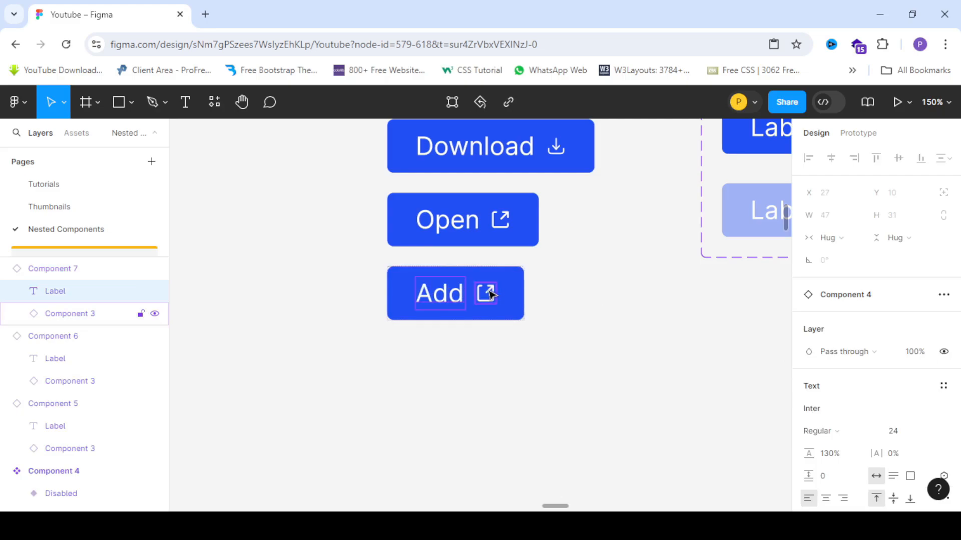
- Swap the Add button's nested icon instance to the Add icon variant
left_click(497, 294)
left_click(902, 346)
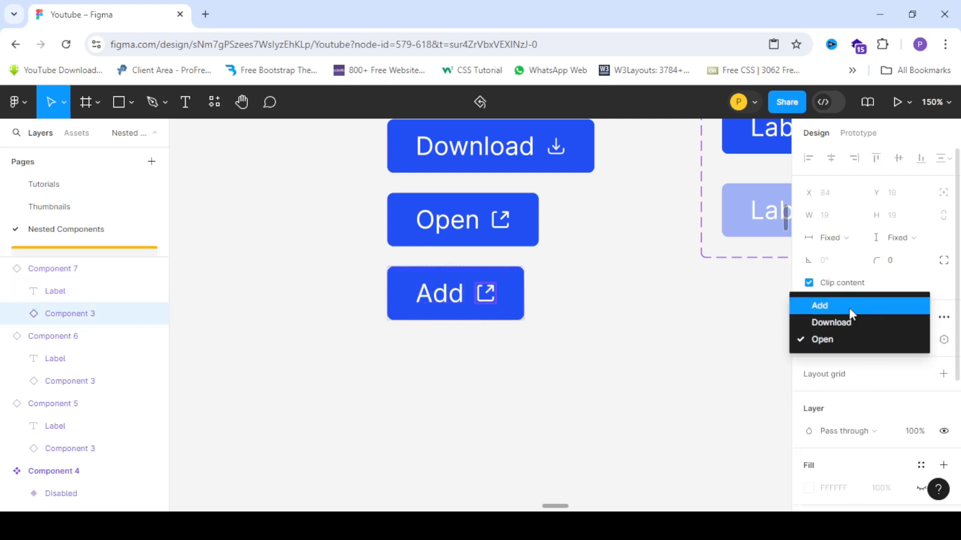
left_click(827, 305)
scroll(375, 217, "down", 3)
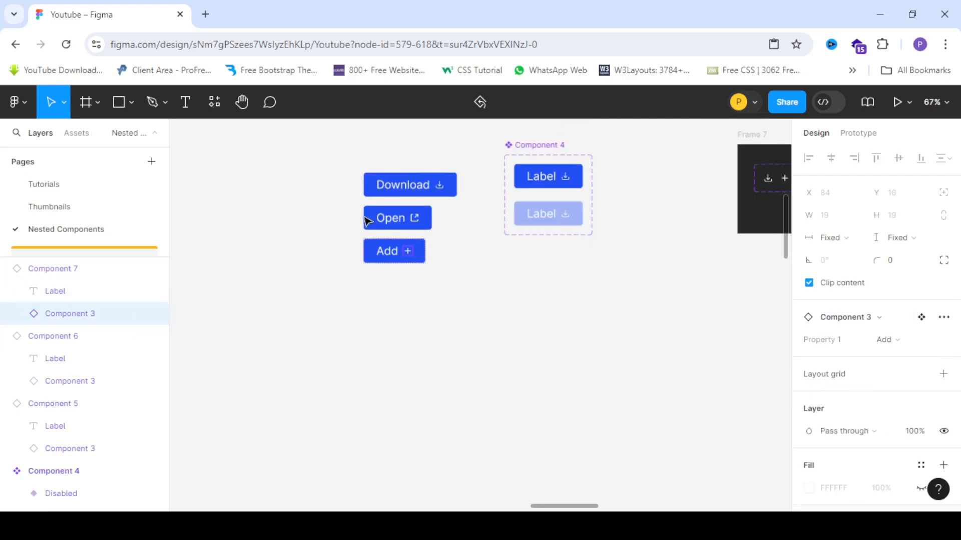
scroll(369, 221, "up", 2)
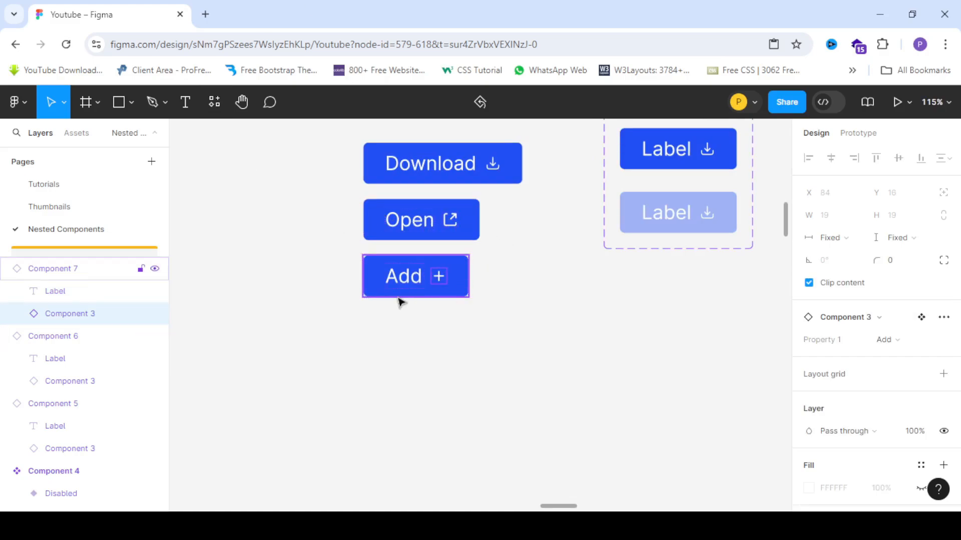
- Duplicate the Add button below itself
left_click(535, 288)
left_click(411, 292)
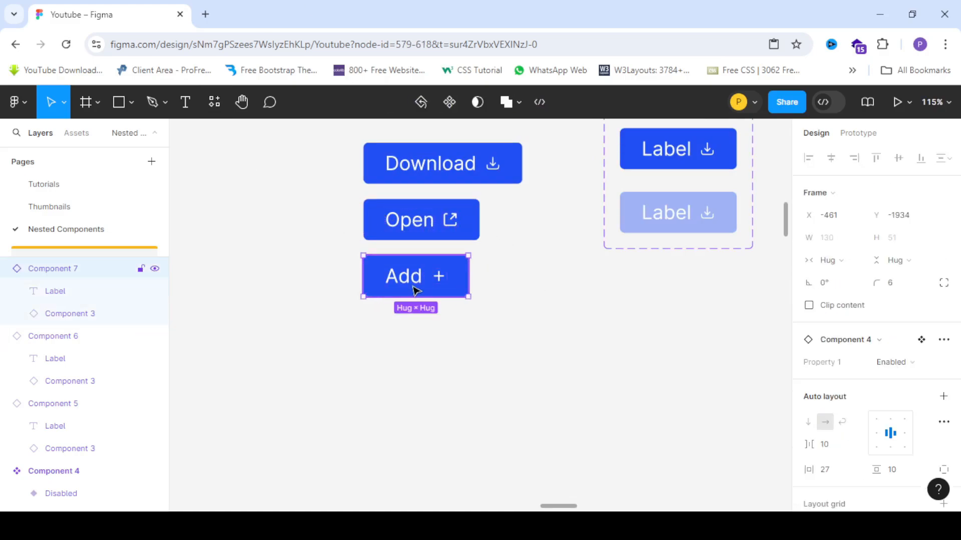
left_click_drag(413, 285, 413, 339)
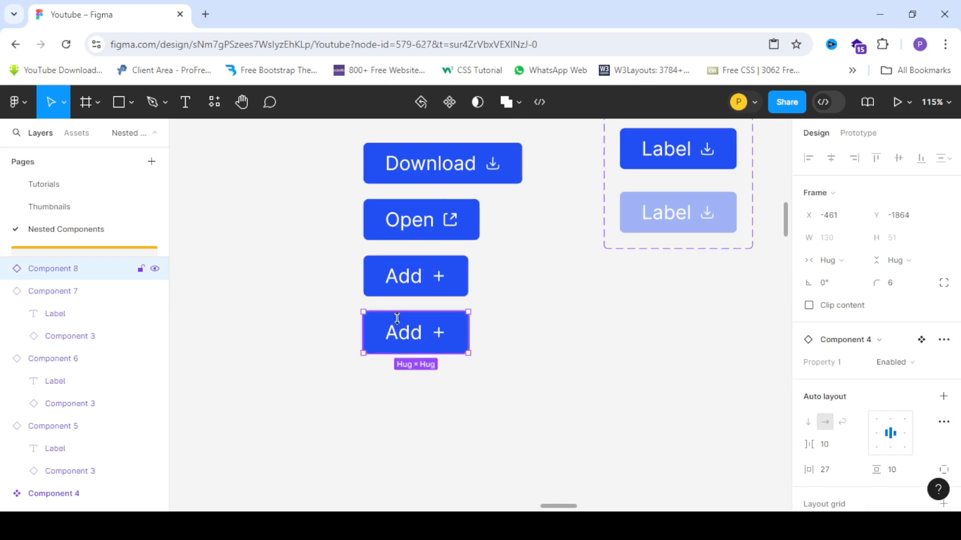
- Switch the lower Add button instance to the Disabled variant
scroll(436, 334, "down", 2)
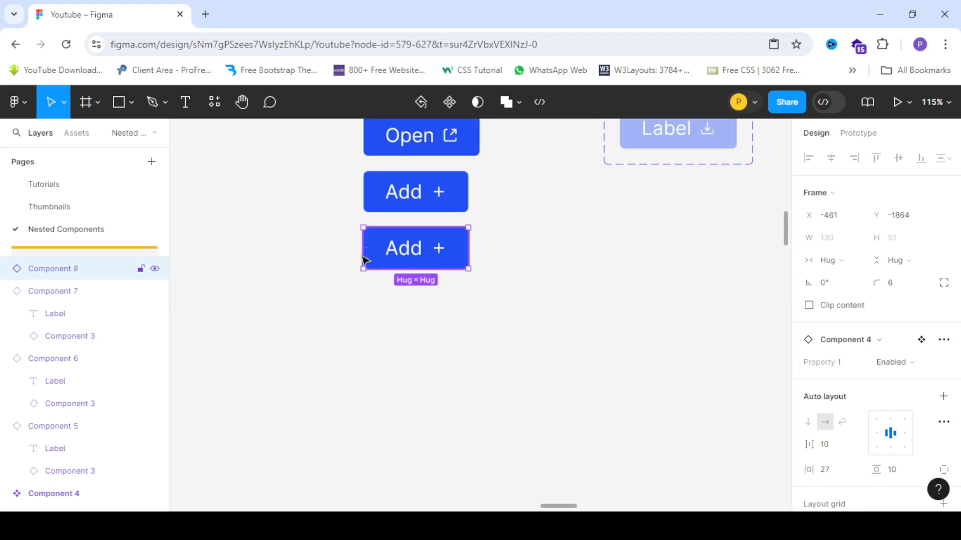
mouse_move(412, 249)
left_mouse_down()
mouse_move(411, 262)
mouse_move(409, 250)
left_mouse_up()
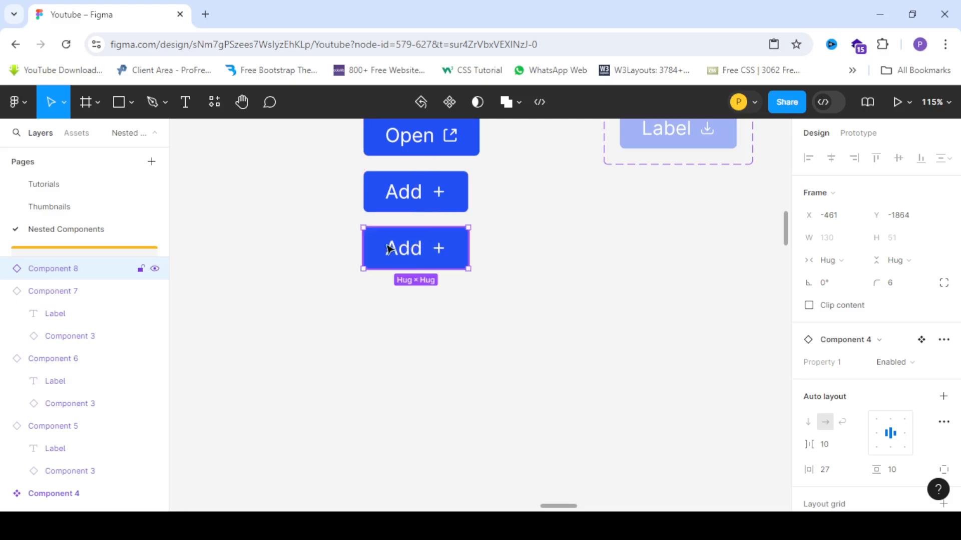
left_click(892, 361)
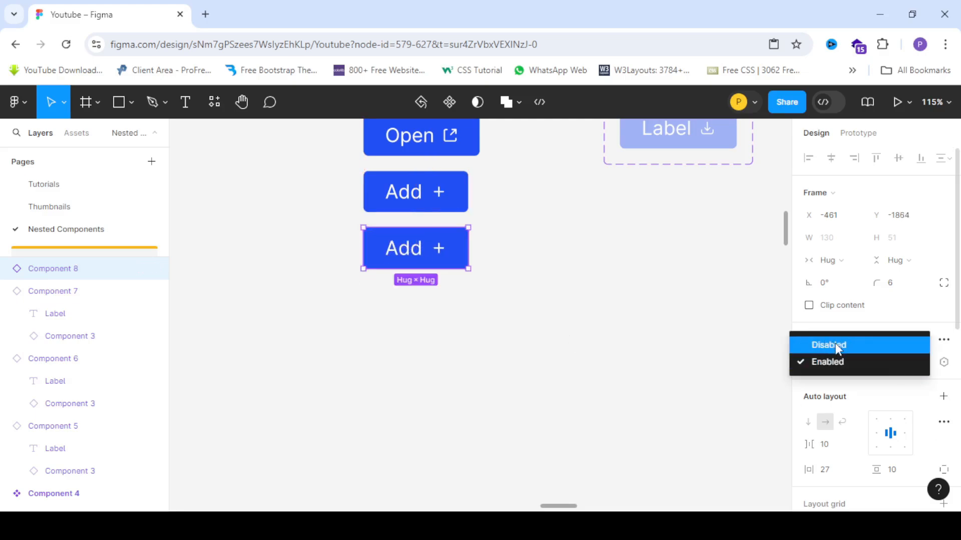
left_click(836, 344)
left_click(575, 296)
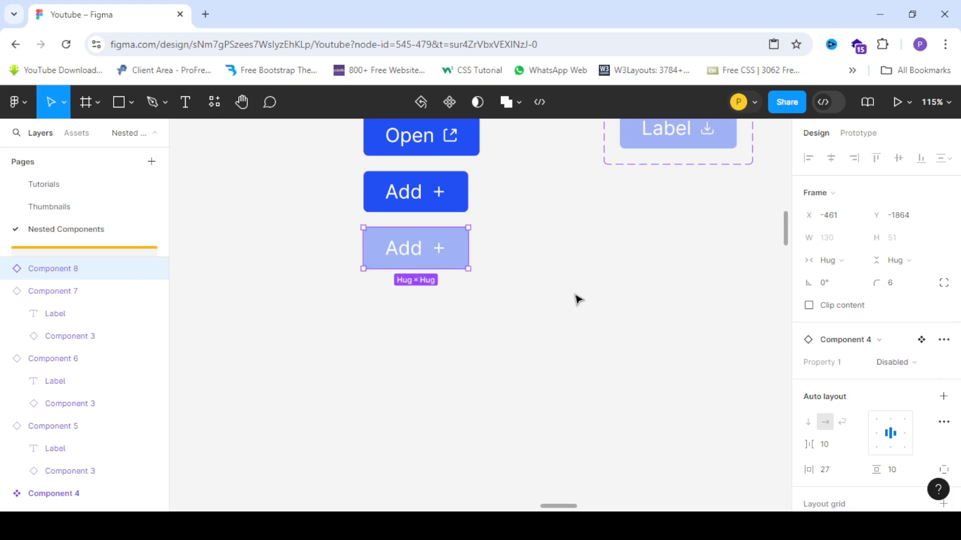
scroll(338, 300, "down", 3)
scroll(323, 248, "up", 1)
scroll(326, 253, "up", 2)
scroll(330, 253, "down", 3)
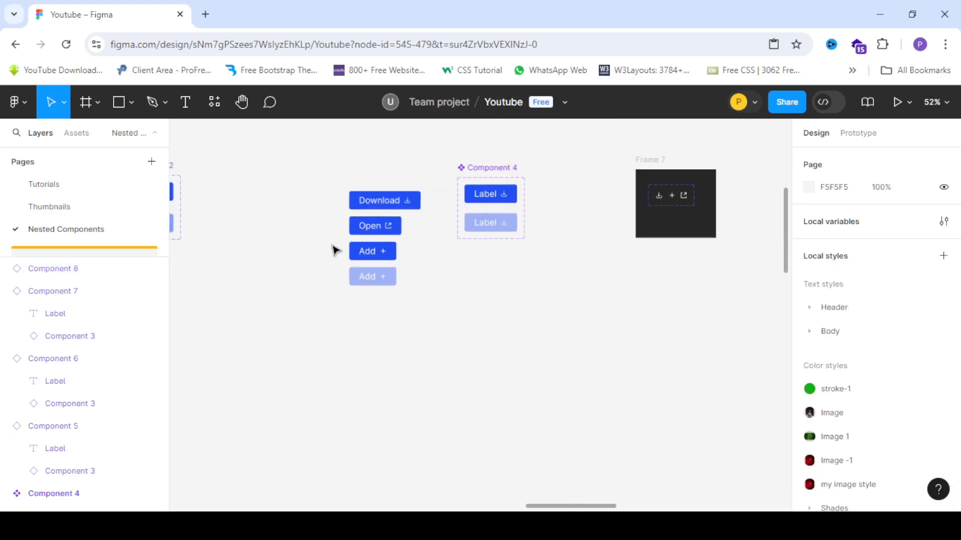
scroll(335, 250, "up", 3)
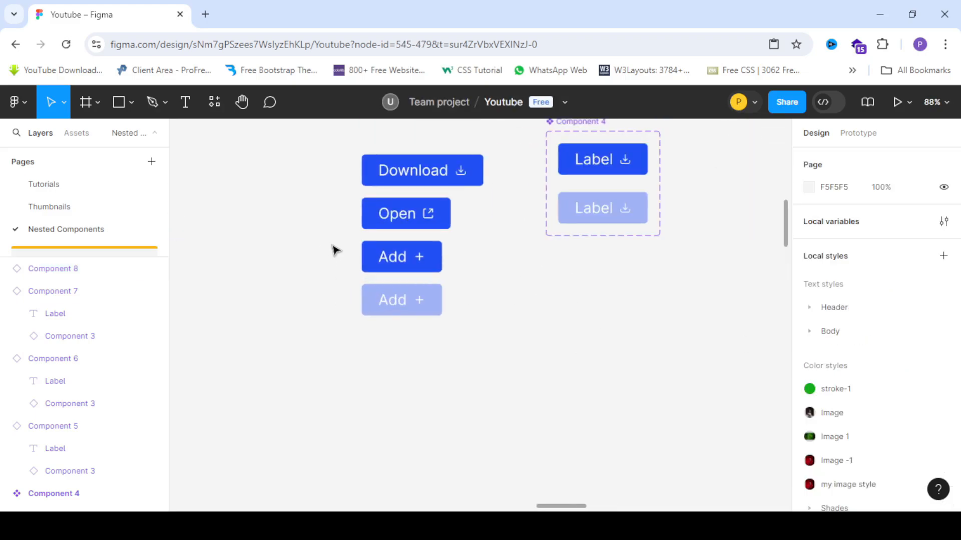